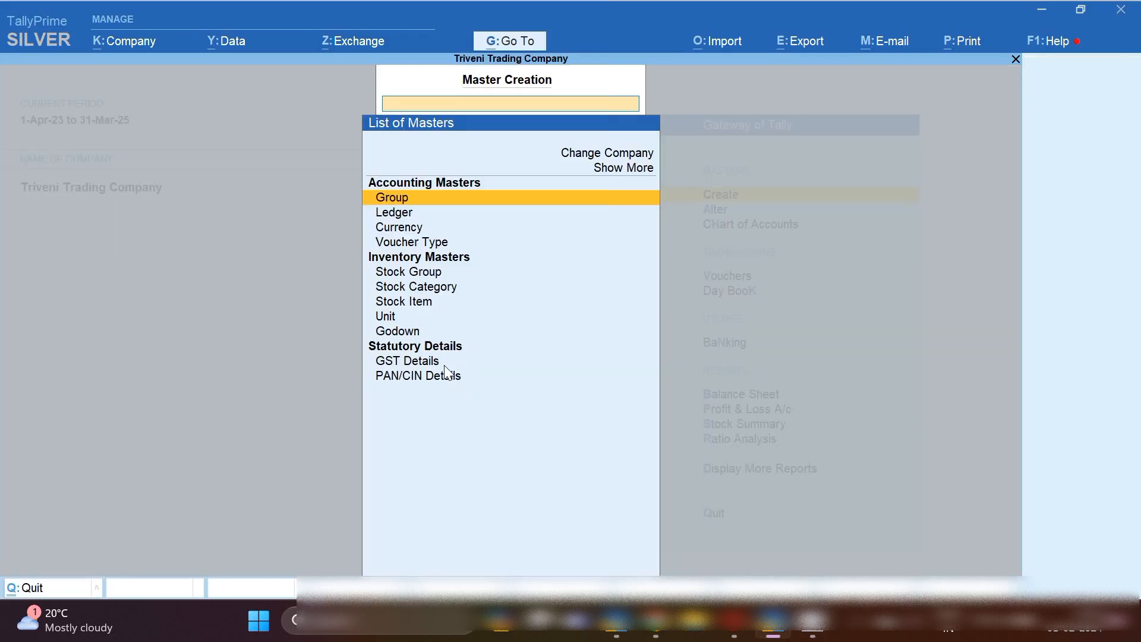
Start a payment voucher dated 1-Aug-23.
{"action": "key", "text": "Escape"}
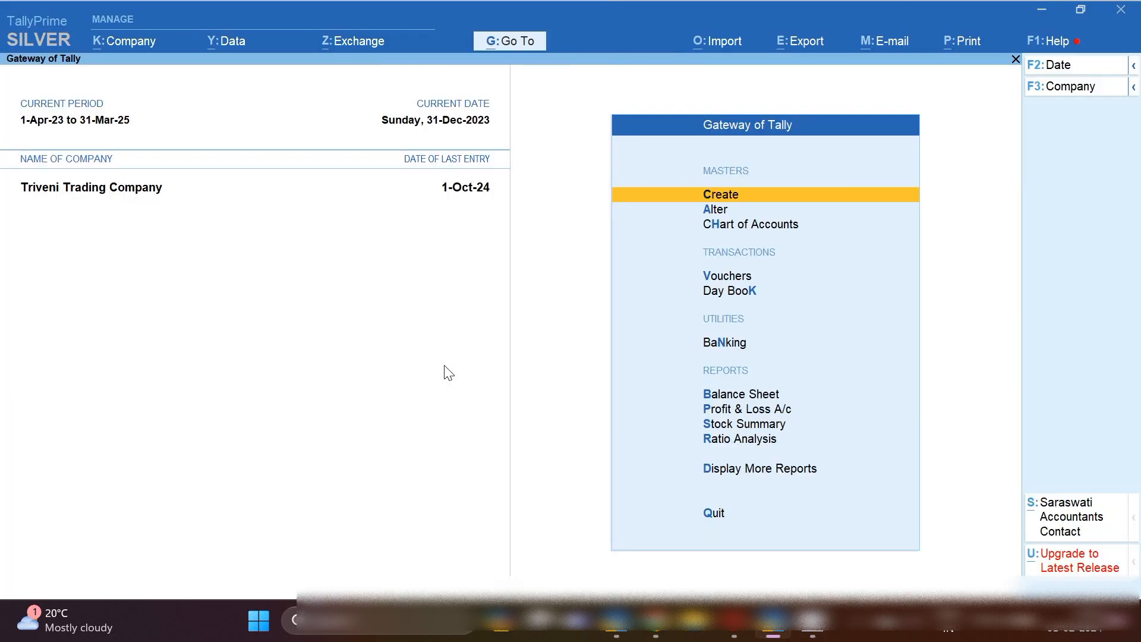
{"action": "key", "text": "v"}
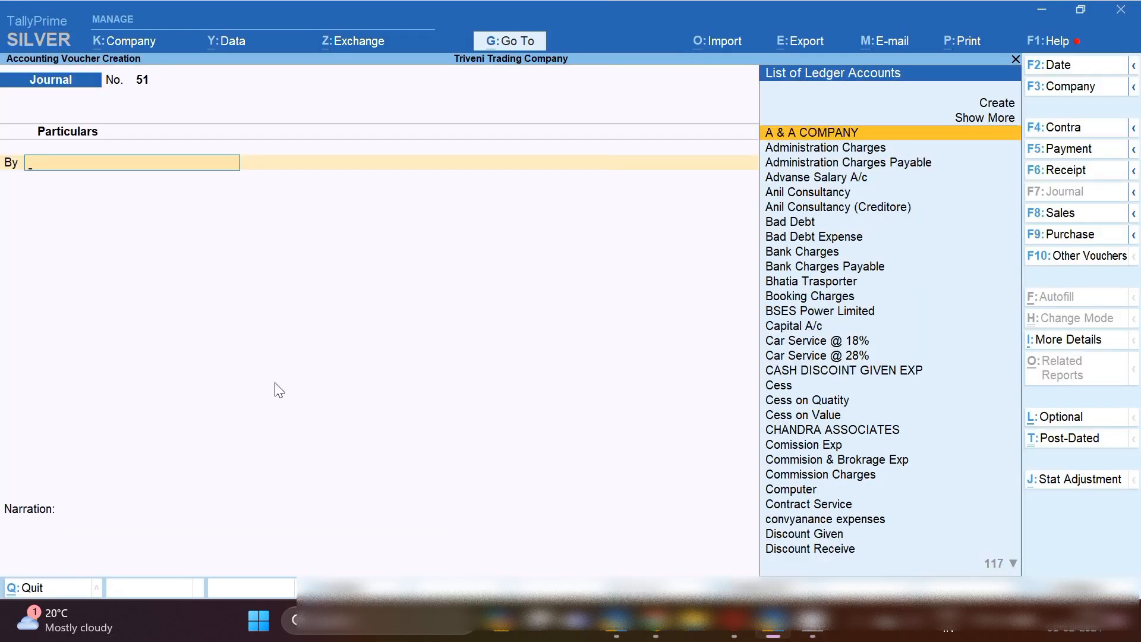
{"action": "key", "text": "F2"}
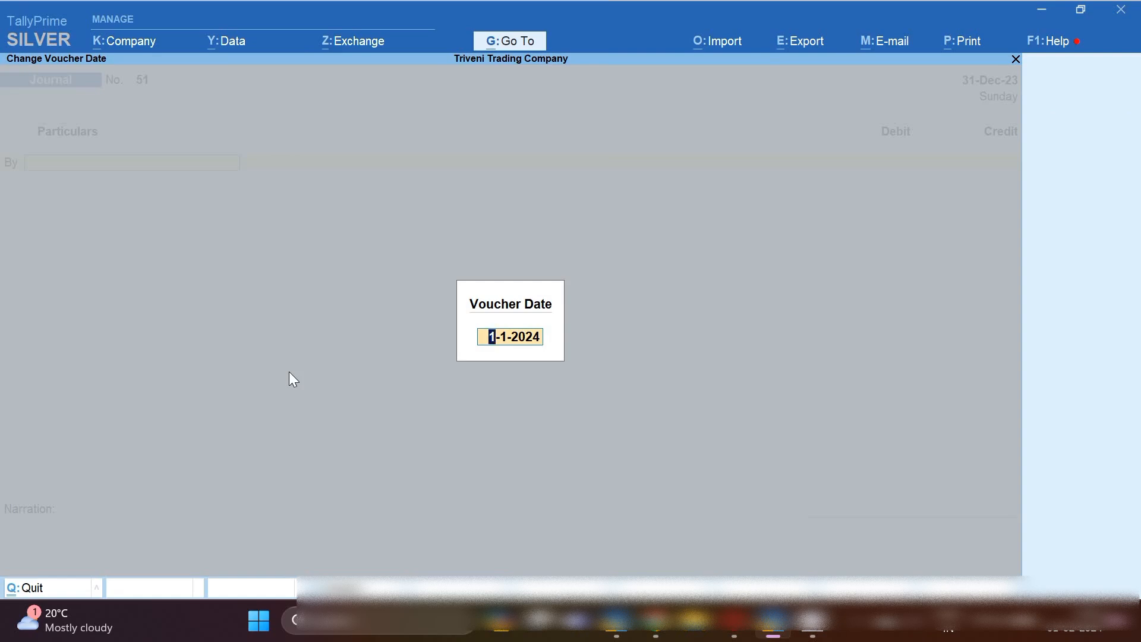
{"action": "type", "text": "1.8.23"}
{"action": "key", "text": "Return"}
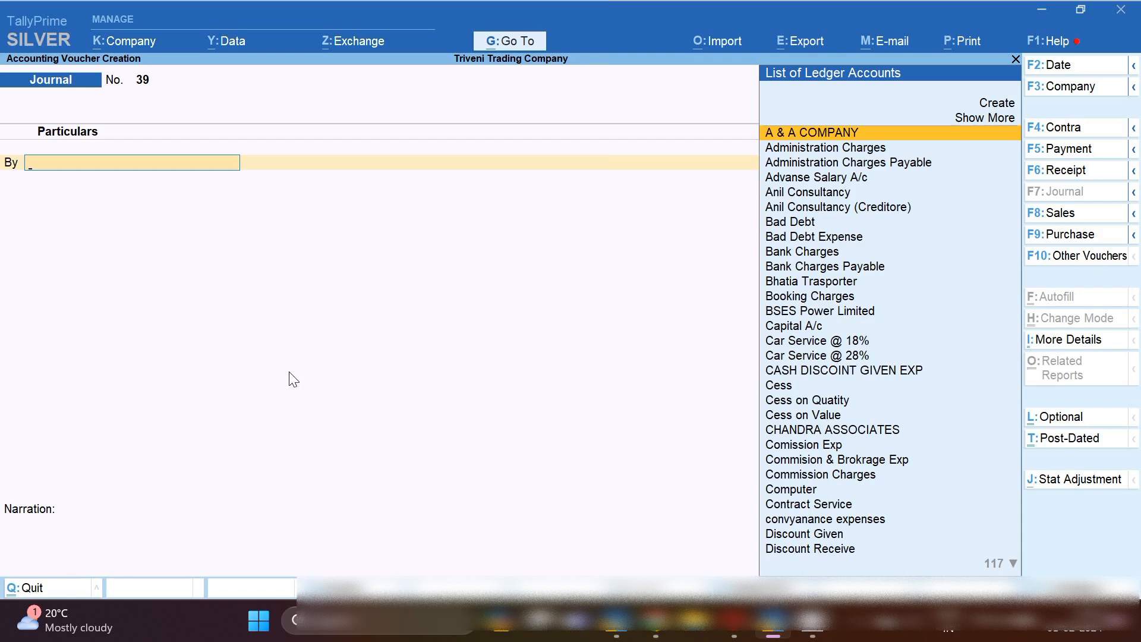
{"action": "left_click", "coordinate": [1069, 149]}
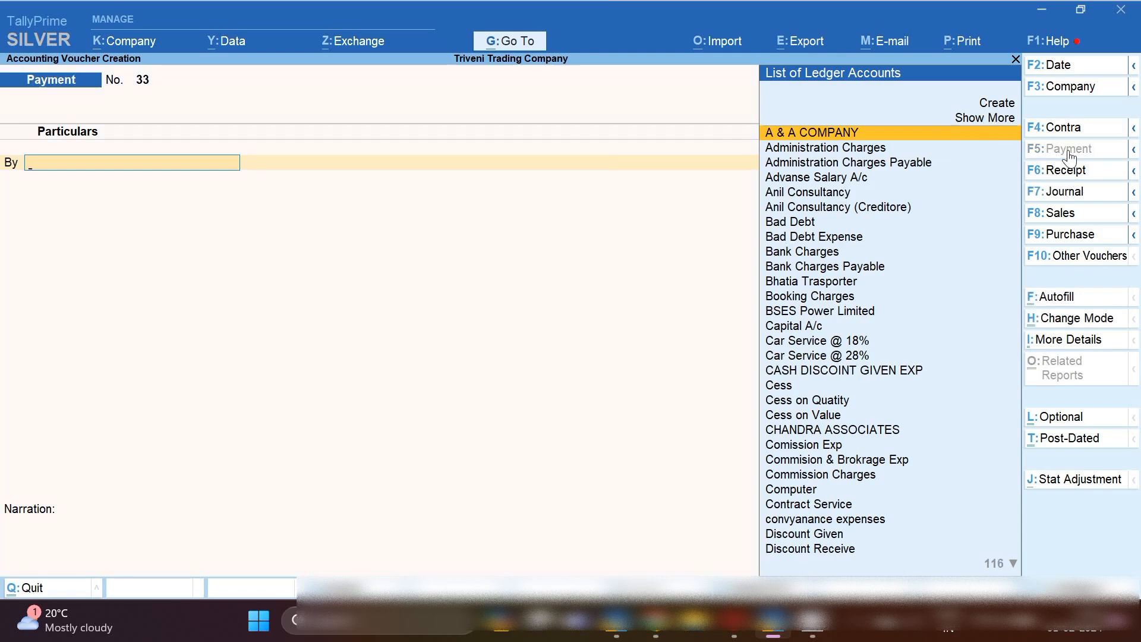
Debit the landlord's ledger (the one marked Landloard) with 2,00,000 in the payment voucher.
{"action": "type", "text": "P"}
{"action": "key", "text": "BackSpace"}
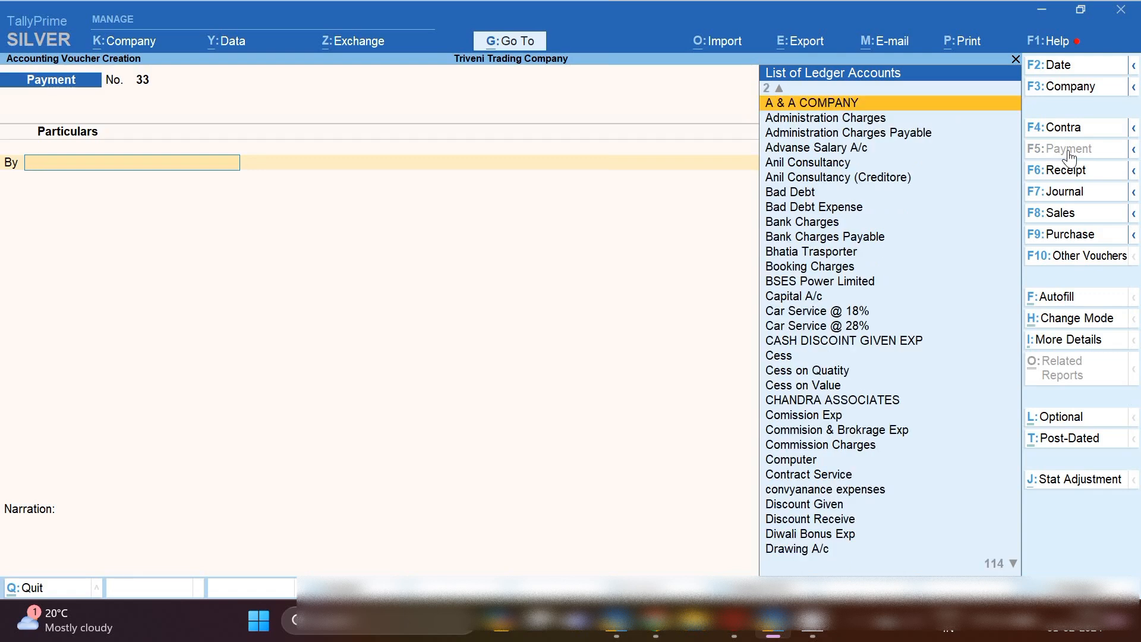
{"action": "type", "text": "Raj"}
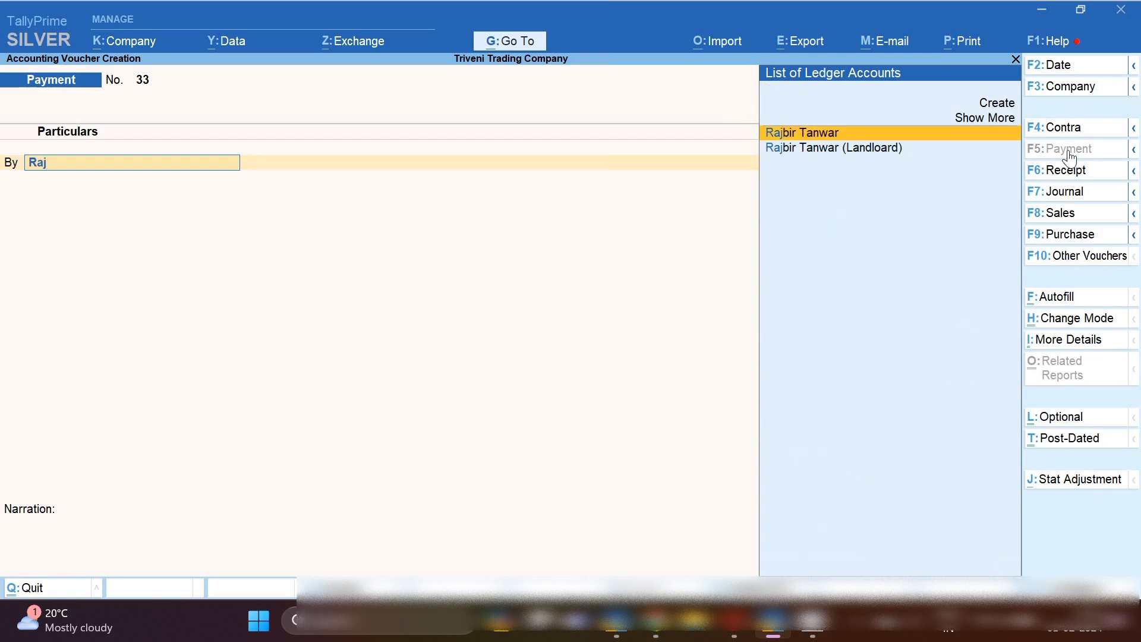
{"action": "key", "text": "Down"}
{"action": "key", "text": "Return"}
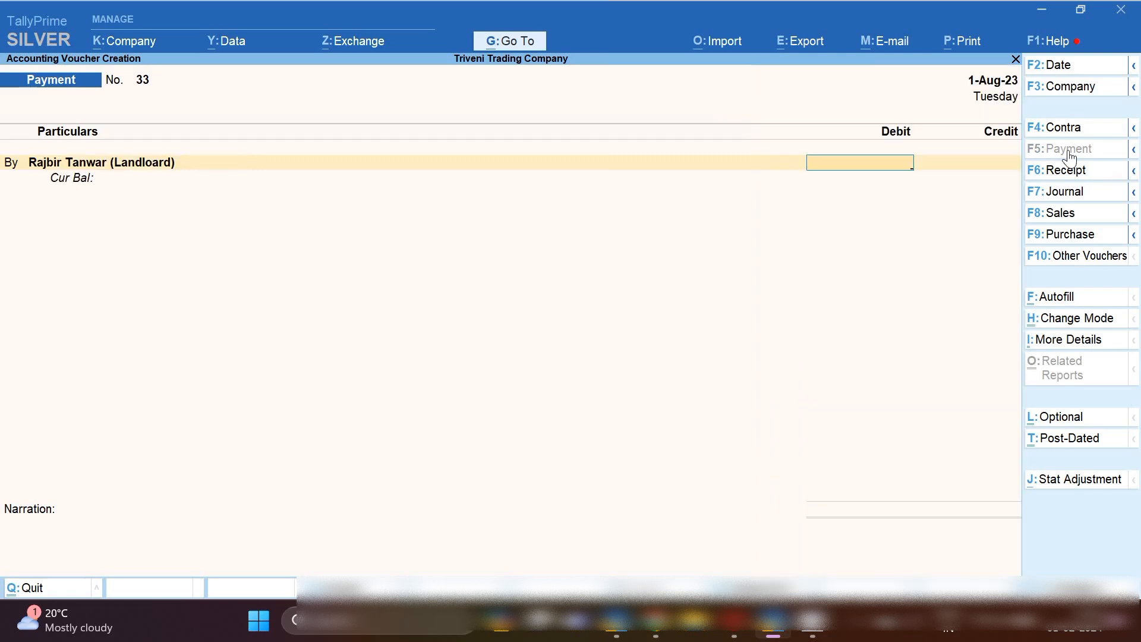
{"action": "type", "text": "200000"}
{"action": "key", "text": "Return"}
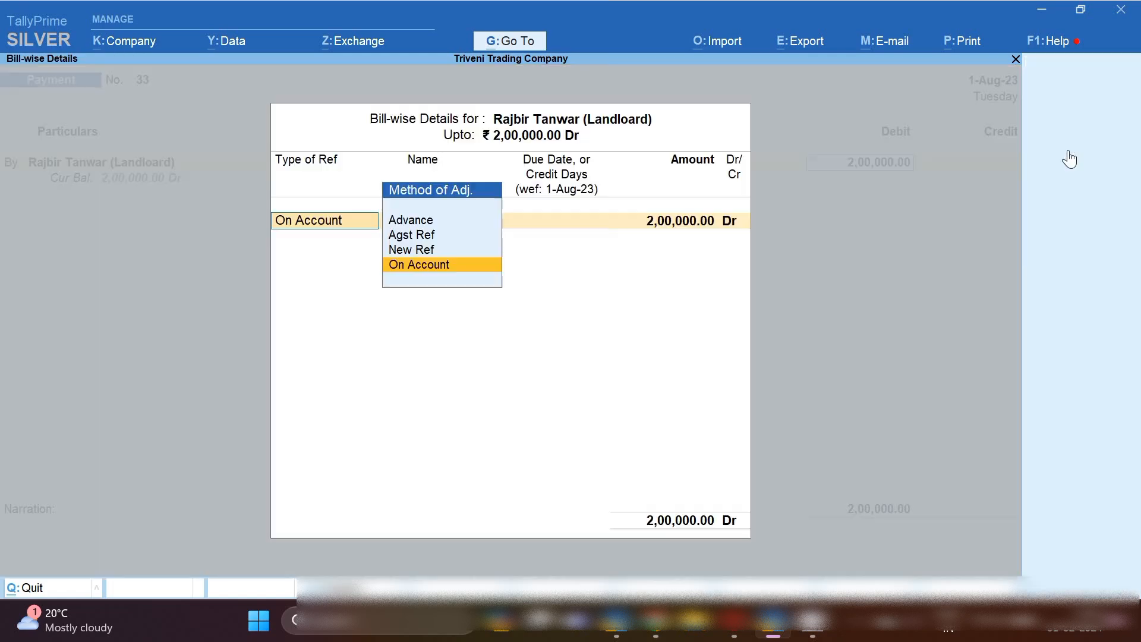
Allocate the 2,00,000 debit to the landlord as a New Ref in the bill-wise details.
{"action": "key", "text": "Up"}
{"action": "key", "text": "Return"}
{"action": "key", "text": "Return"}
{"action": "key", "text": "Return"}
{"action": "key", "text": "Return"}
{"action": "key", "text": "Return"}
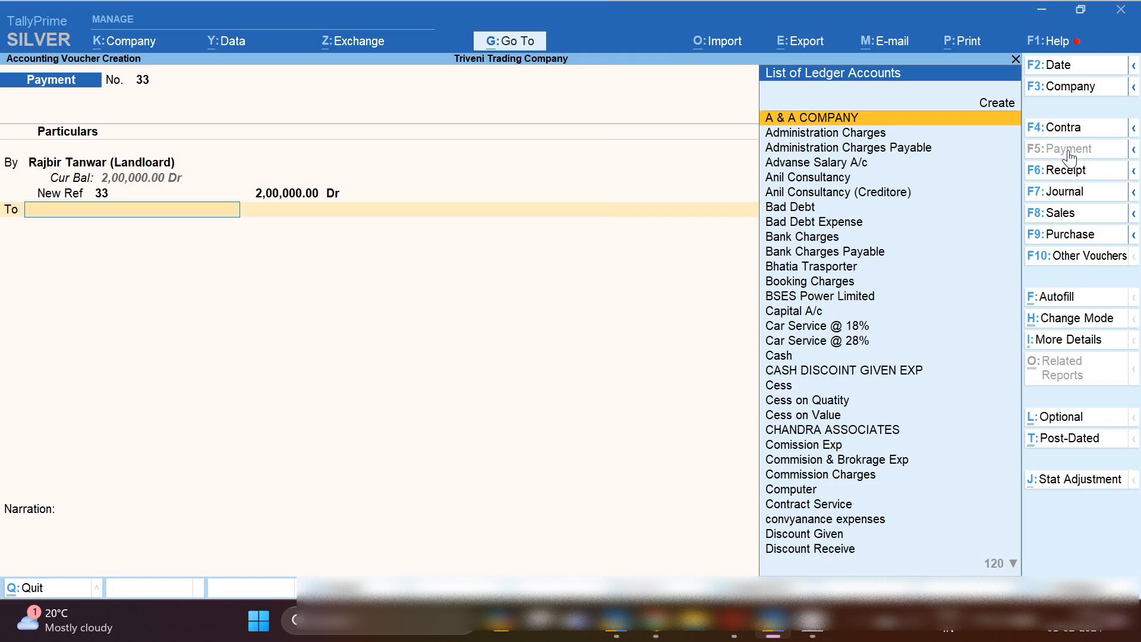
Credit the Sbi Bank ledger with 2,00,000 in the payment voucher.
{"action": "type", "text": "Sbi"}
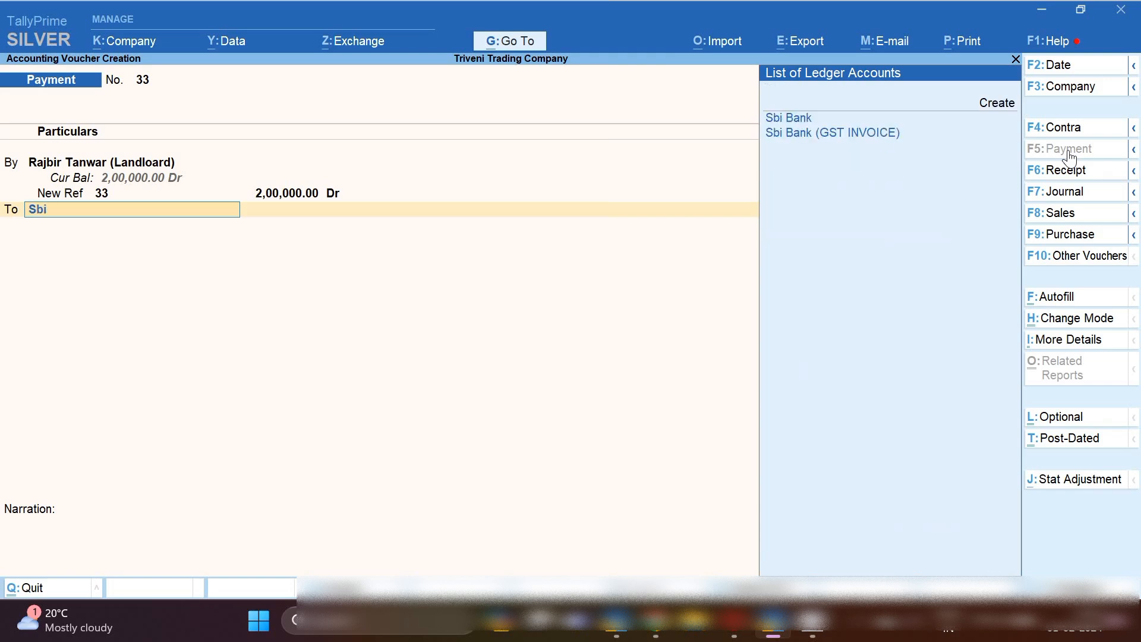
{"action": "key", "text": "Return"}
{"action": "key", "text": "Return"}
{"action": "key", "text": "Return"}
{"action": "key", "text": "Return"}
{"action": "key", "text": "Return"}
{"action": "key", "text": "Return"}
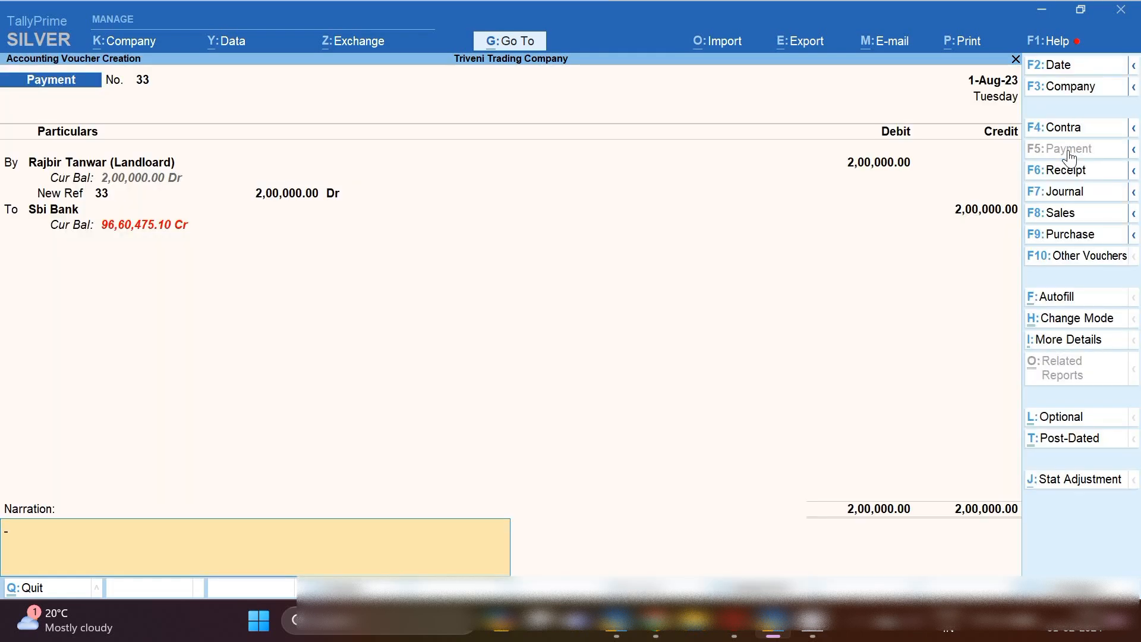
Enter the narration "advance rent paid" and save the August payment voucher.
{"action": "type", "text": "advance rent paid"}
{"action": "key", "text": "Return"}
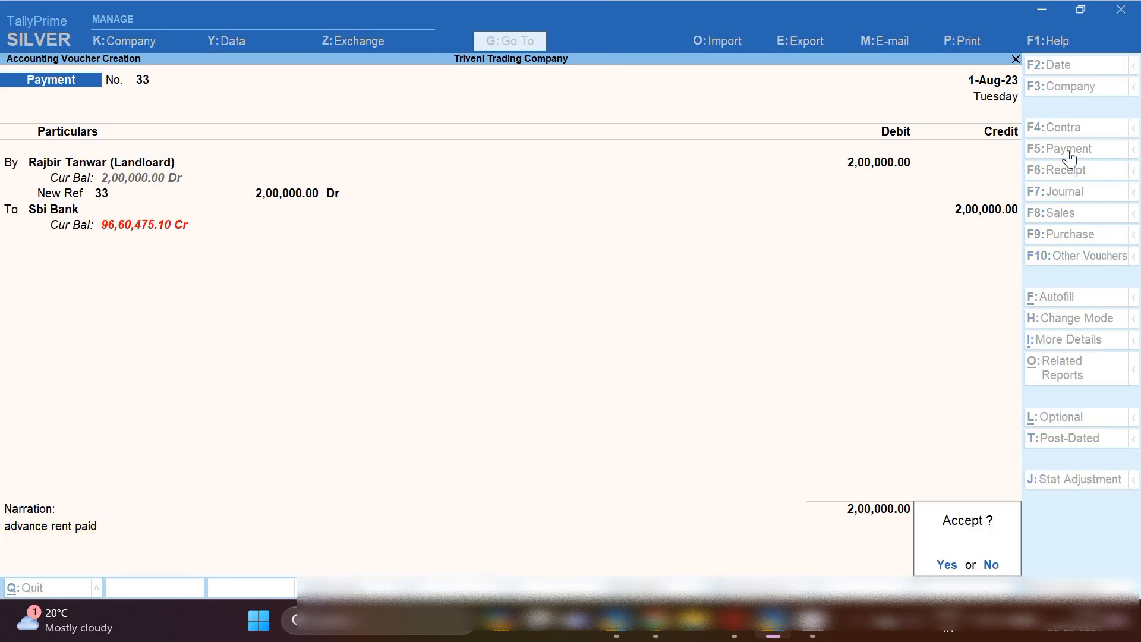
{"action": "key", "text": "Return"}
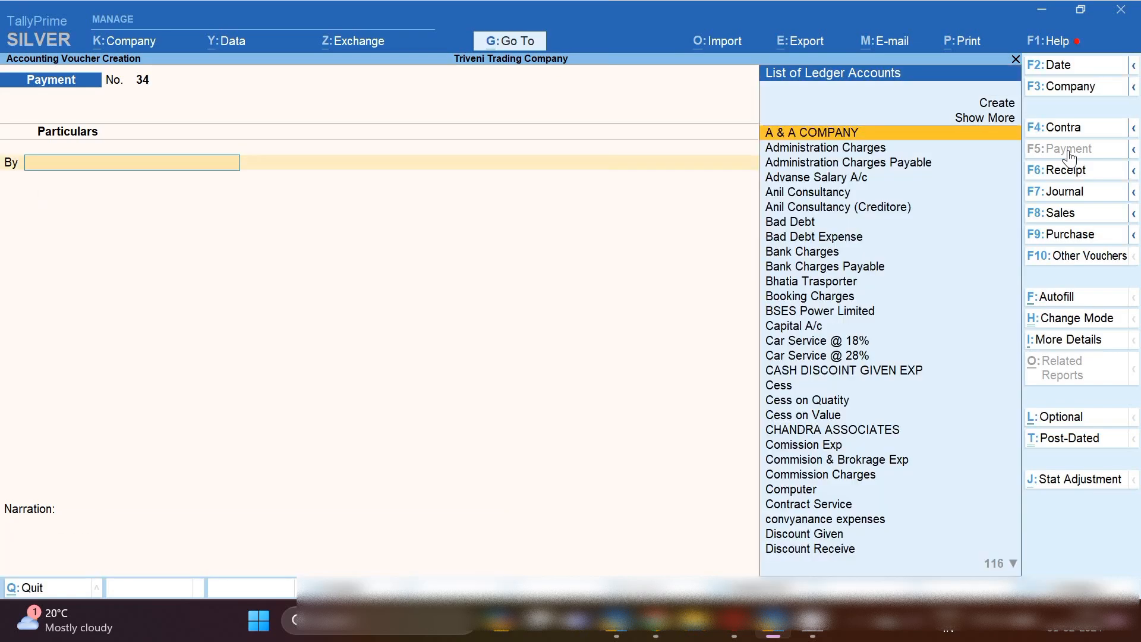
Date the new payment voucher 1-Sep-23 and debit the landlord's ledger (the one marked Landloard) with 2,00,000.
{"action": "key", "text": "F2"}
{"action": "type", "text": "1.9"}
{"action": "key", "text": "Return"}
{"action": "type", "text": "Raj"}
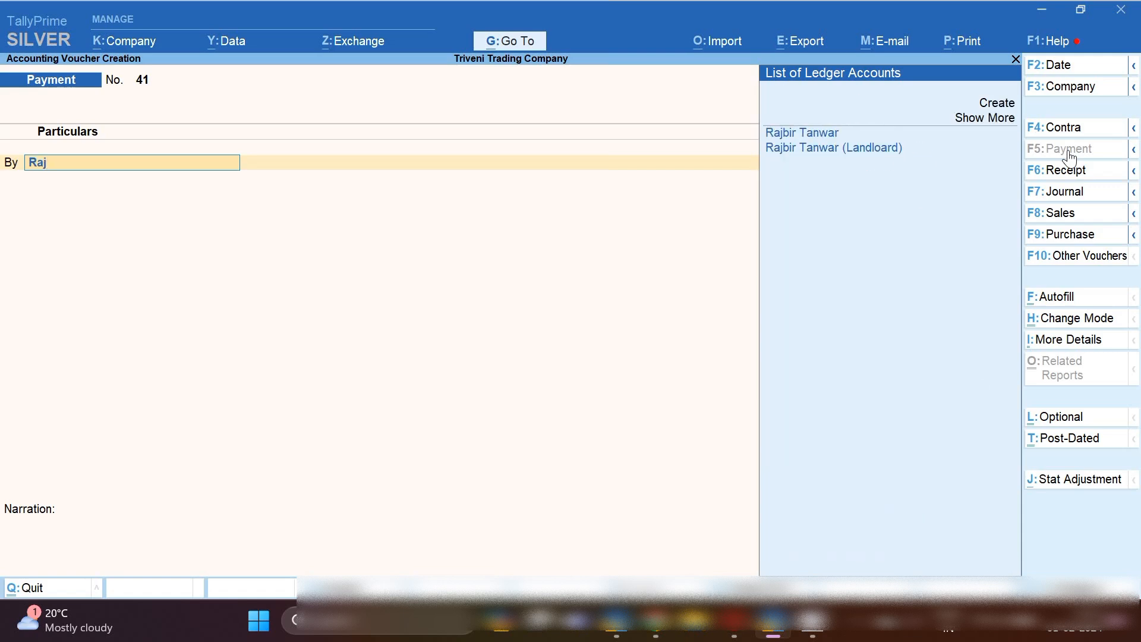
{"action": "key", "text": "Down"}
{"action": "key", "text": "Return"}
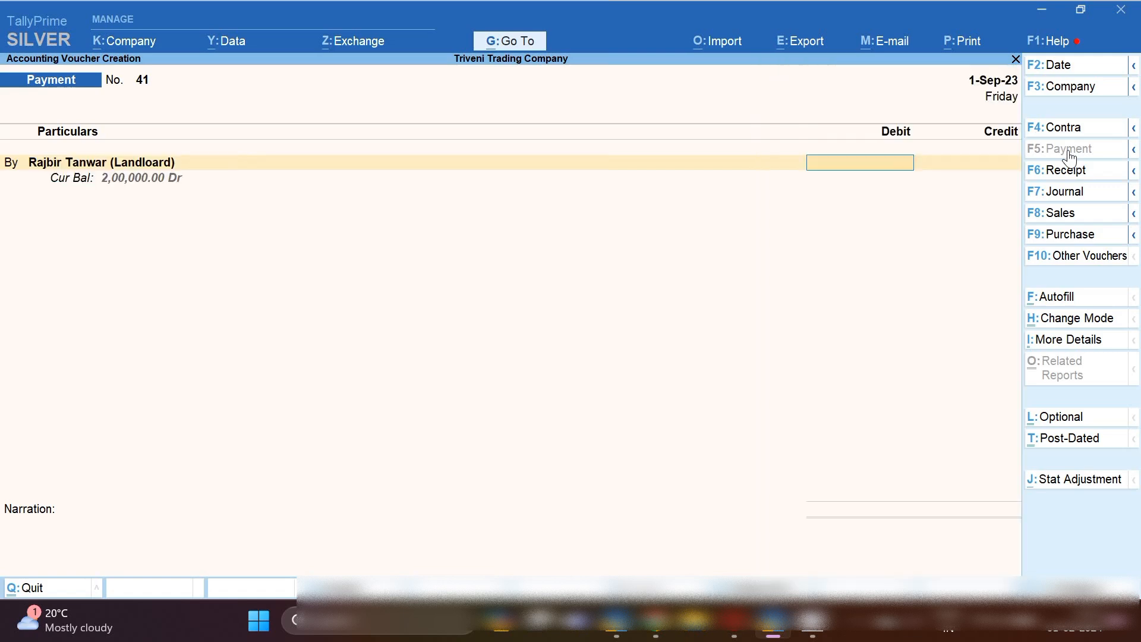
{"action": "type", "text": "200000"}
{"action": "key", "text": "Return"}
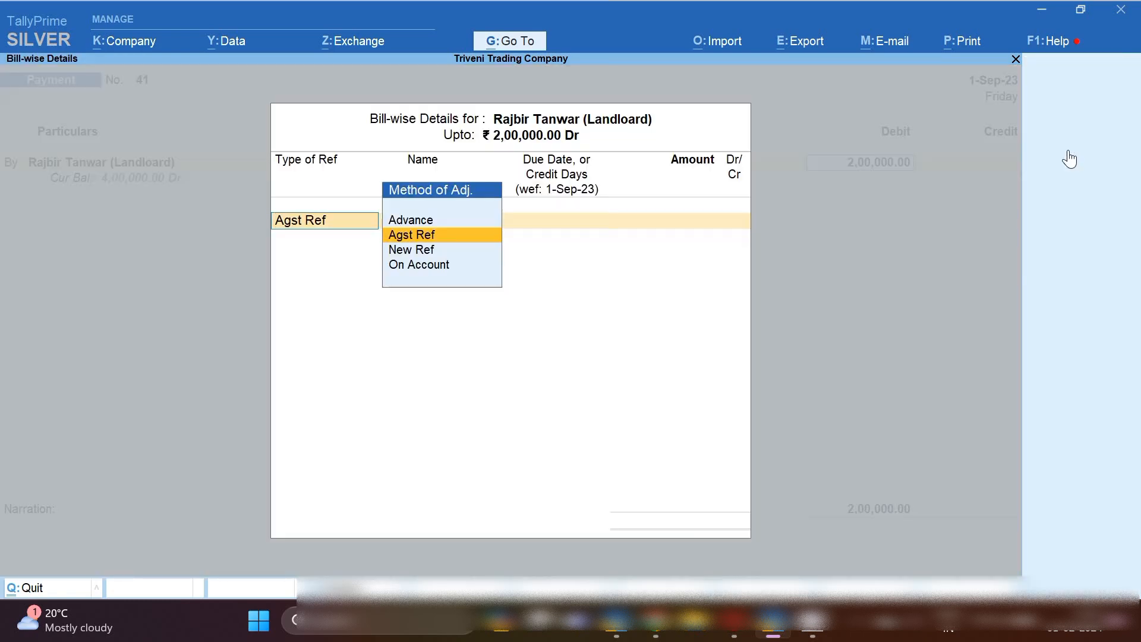
Record the landlord's September payment of 2,00,000 as a New Ref in the bill-wise details.
{"action": "key", "text": "Down"}
{"action": "key", "text": "Return"}
{"action": "key", "text": "Return"}
{"action": "key", "text": "Return"}
{"action": "key", "text": "Return"}
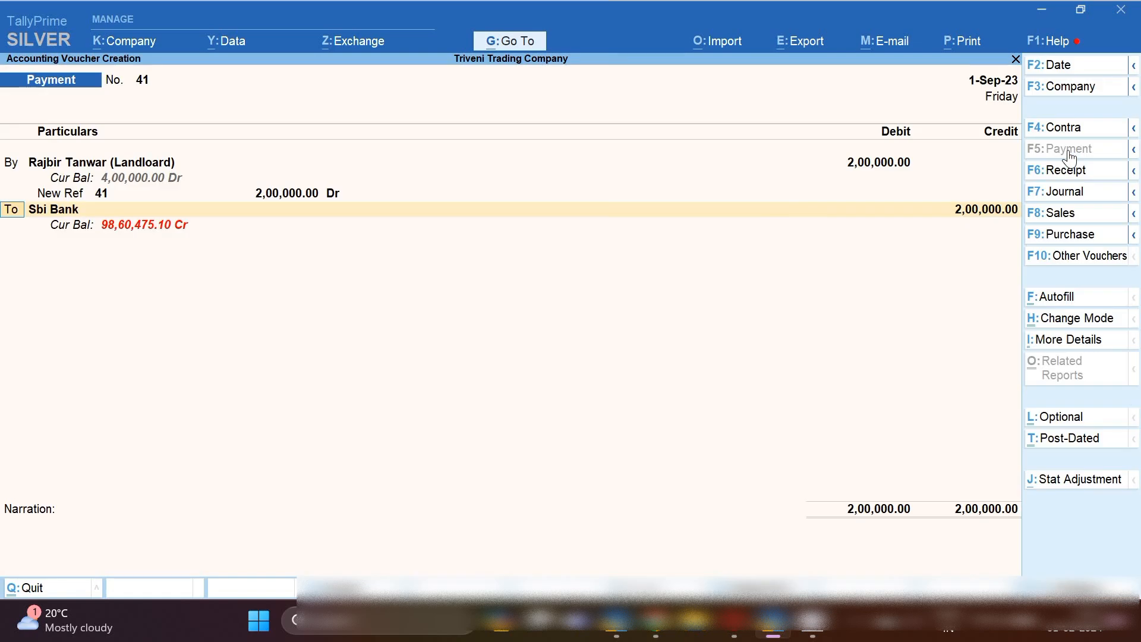
Keep Sbi Bank as the 2,00,000 credit, enter the narration "advance rent paid", and save the September voucher.
{"action": "key", "text": "Return"}
{"action": "key", "text": "Return"}
{"action": "key", "text": "Return"}
{"action": "key", "text": "Return"}
{"action": "key", "text": "Return"}
{"action": "key", "text": "Return"}
{"action": "key", "text": "Return"}
{"action": "key", "text": "Return"}
{"action": "type", "text": "advance rent paid"}
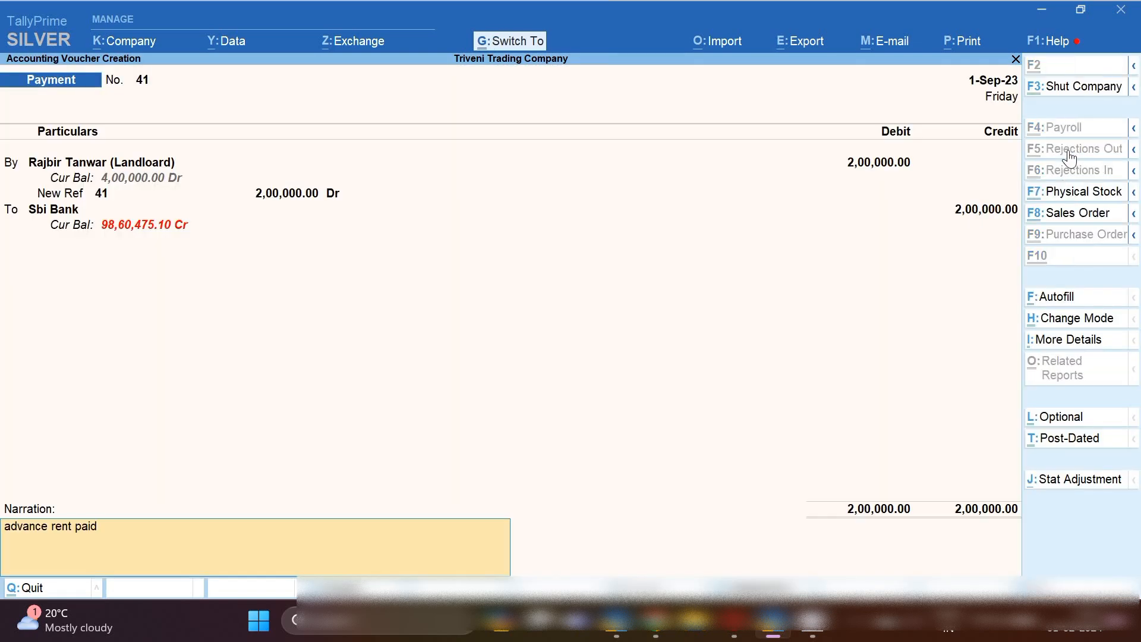
{"action": "key", "text": "Return"}
{"action": "key", "text": "Return"}
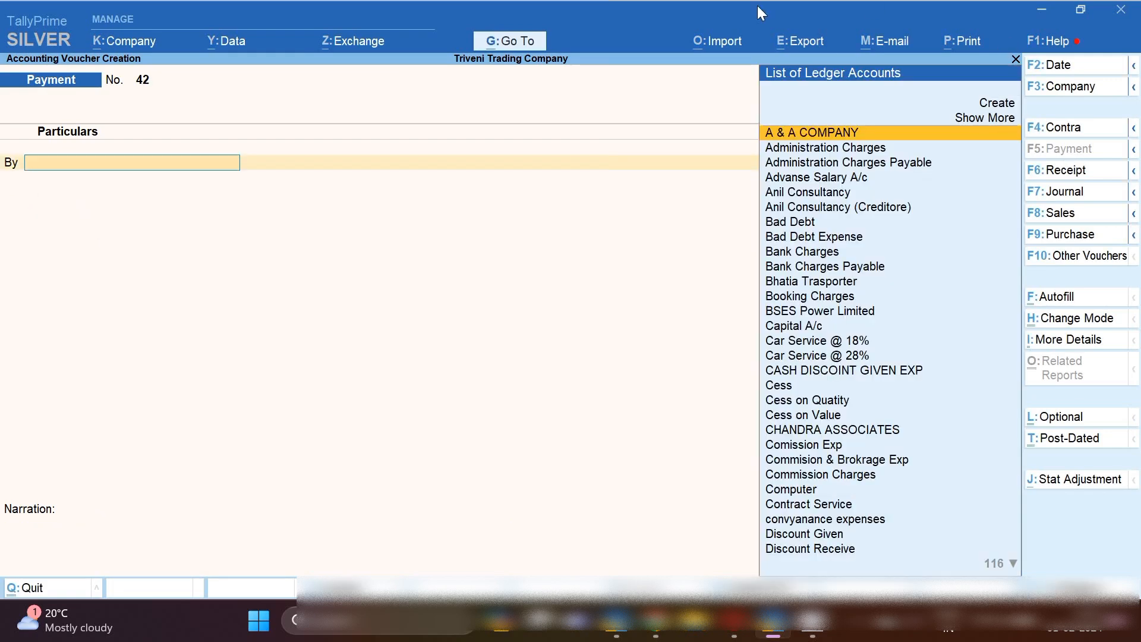
Open the Ledger Vouchers report for the landlord's ledger (the one marked Landloard).
{"action": "left_click", "coordinate": [504, 40]}
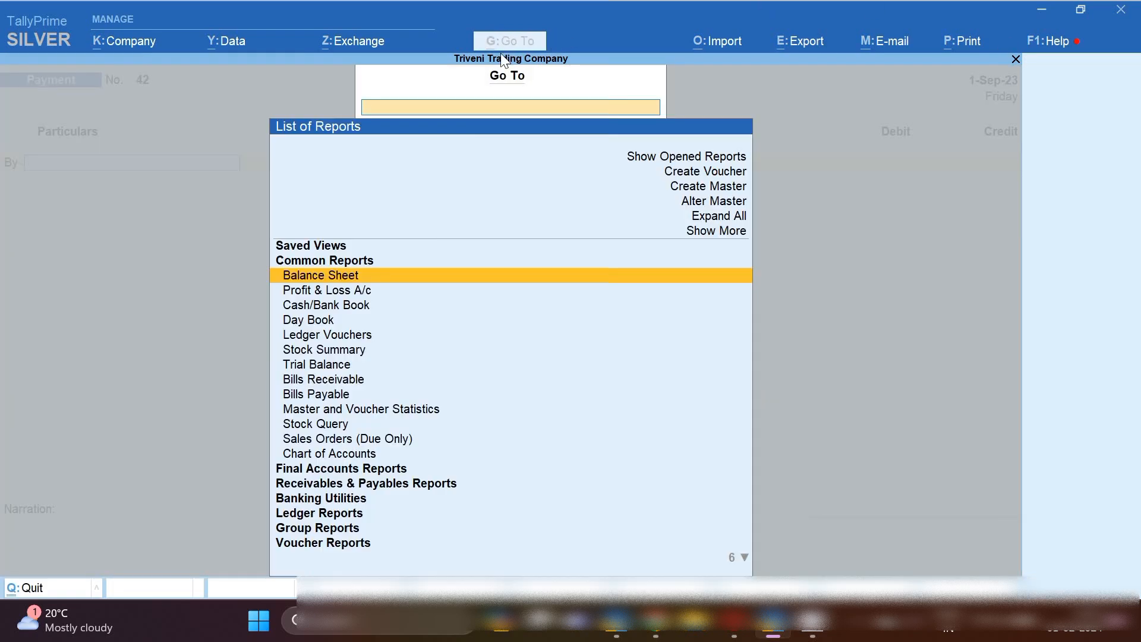
{"action": "left_click", "coordinate": [338, 514]}
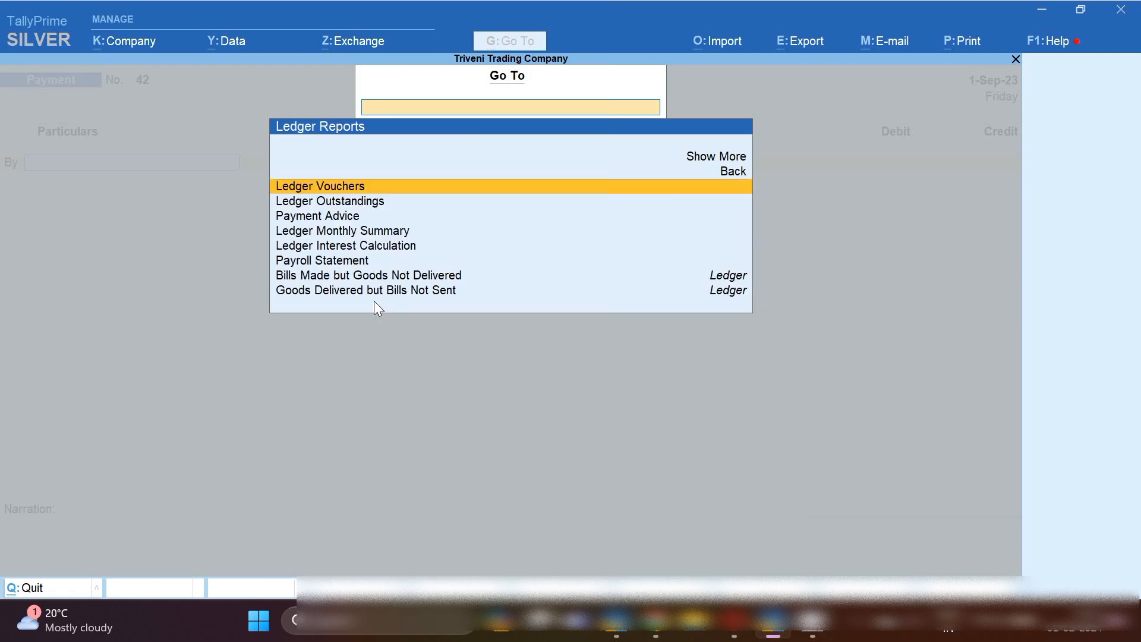
{"action": "left_click", "coordinate": [337, 187]}
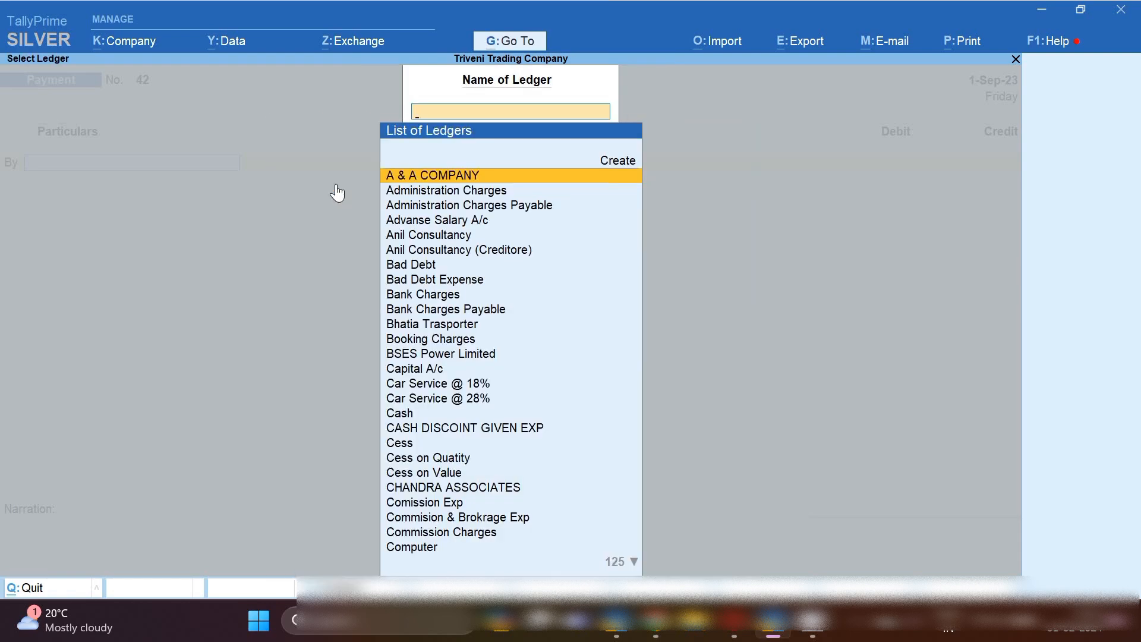
{"action": "type", "text": "Raj"}
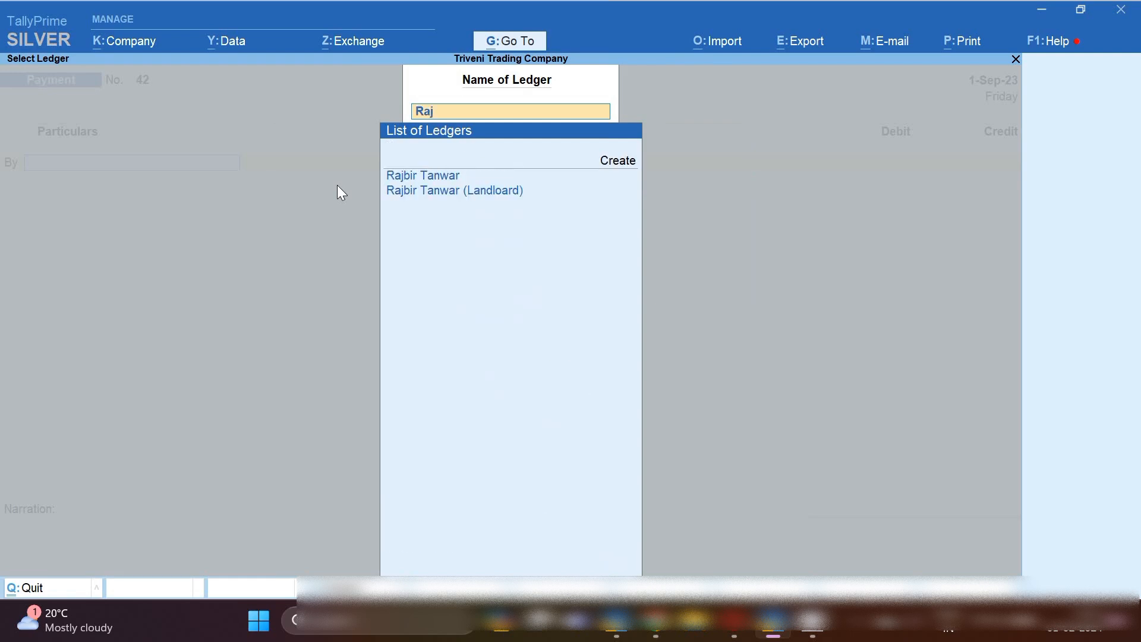
{"action": "key", "text": "Down"}
{"action": "key", "text": "Return"}
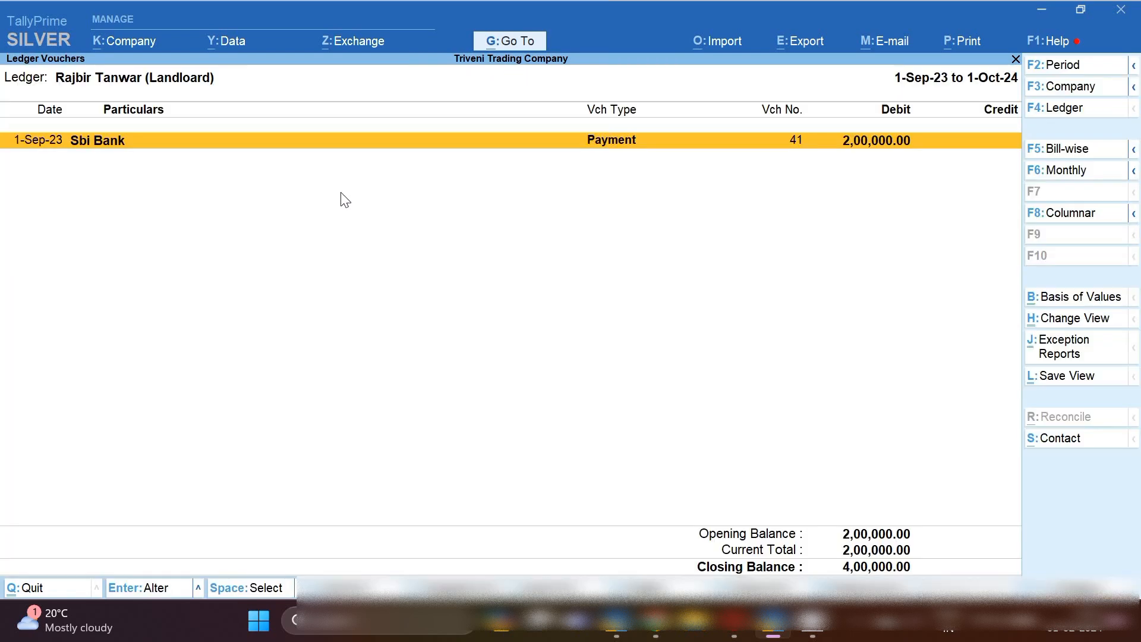
Extend the landlord's ledger report to the period 1-Apr-23 to 1-Oct-24 and review its payment entries.
{"action": "key", "text": "alt+F2"}
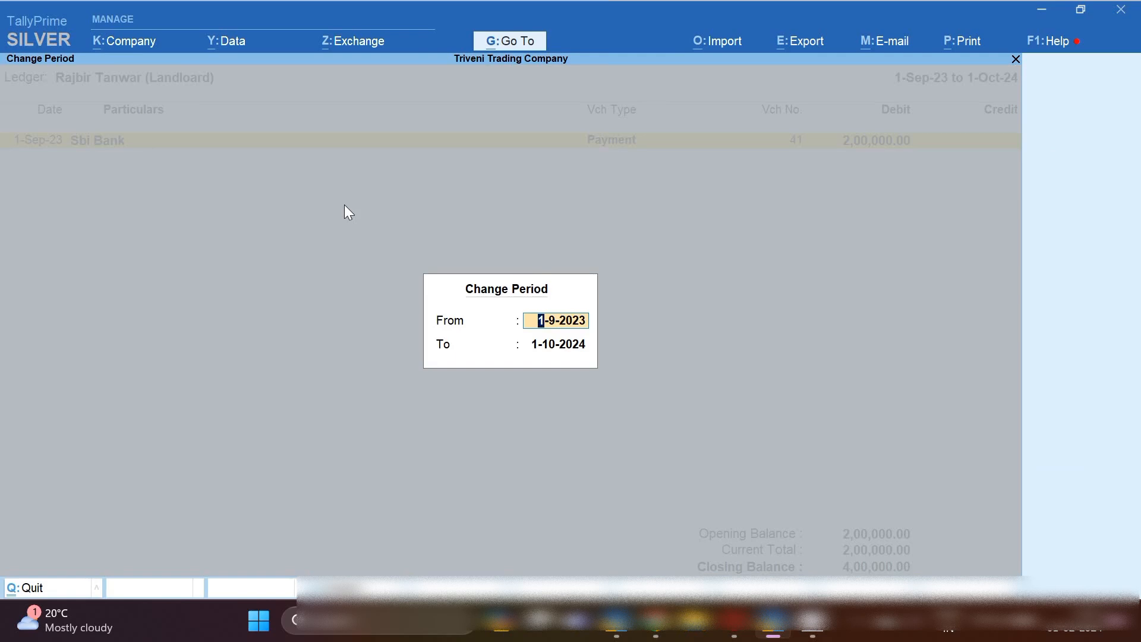
{"action": "key", "text": "Return"}
{"action": "key", "text": "Return"}
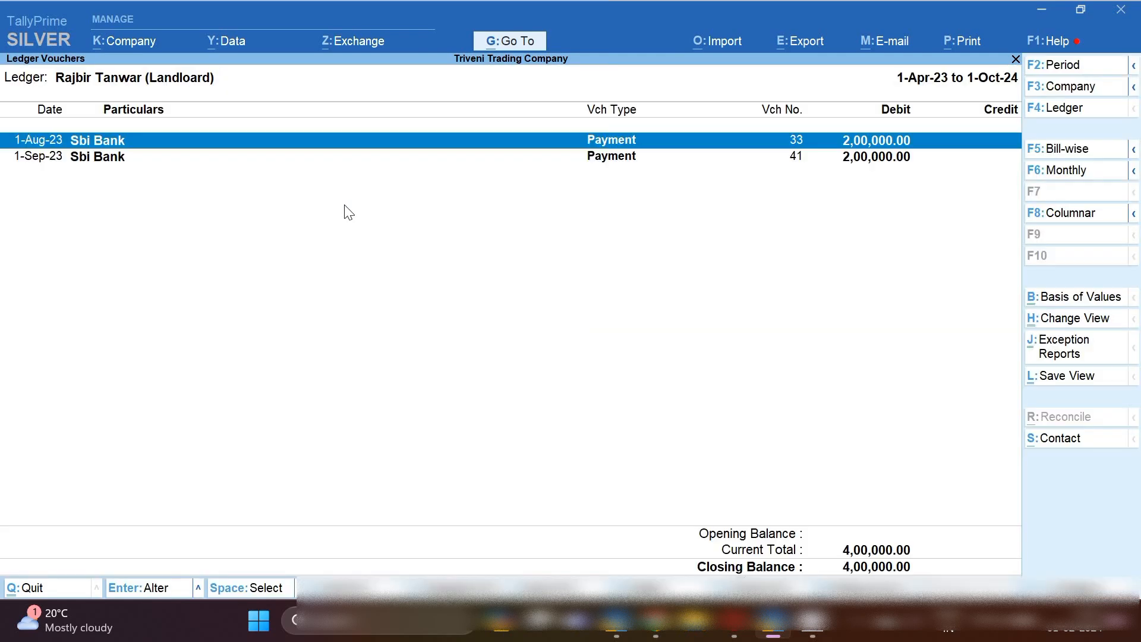
{"action": "key", "text": "Down"}
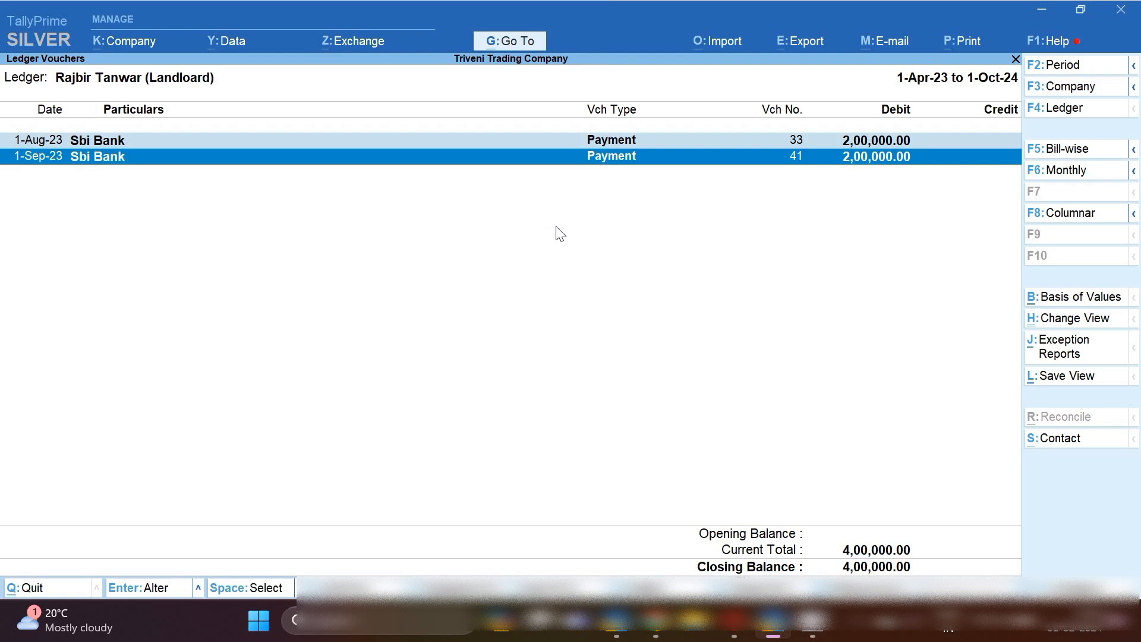
Add a journal voucher from the ledger report and debit Rent Expenses with 4,00,000.
{"action": "key", "text": "alt+a"}
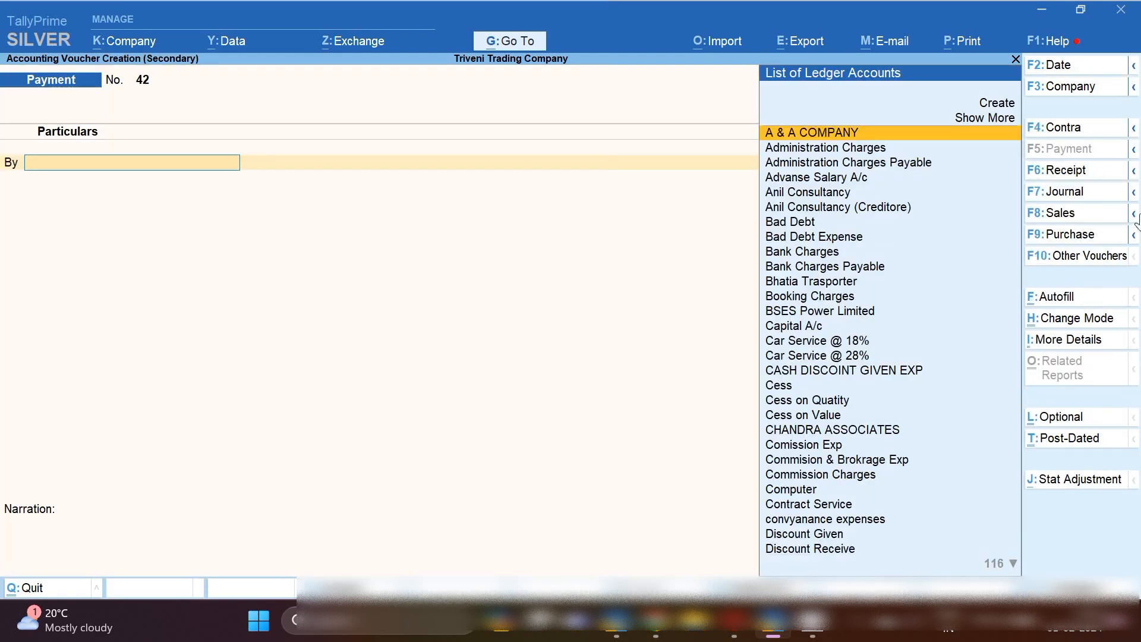
{"action": "left_click", "coordinate": [1068, 199]}
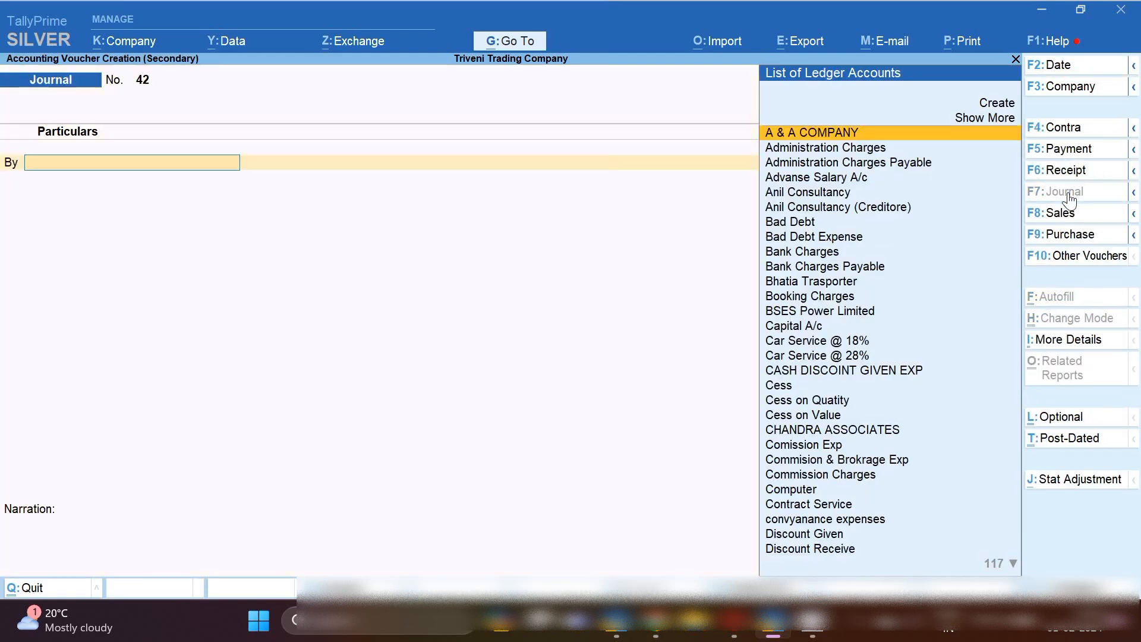
{"action": "type", "text": "Rent"}
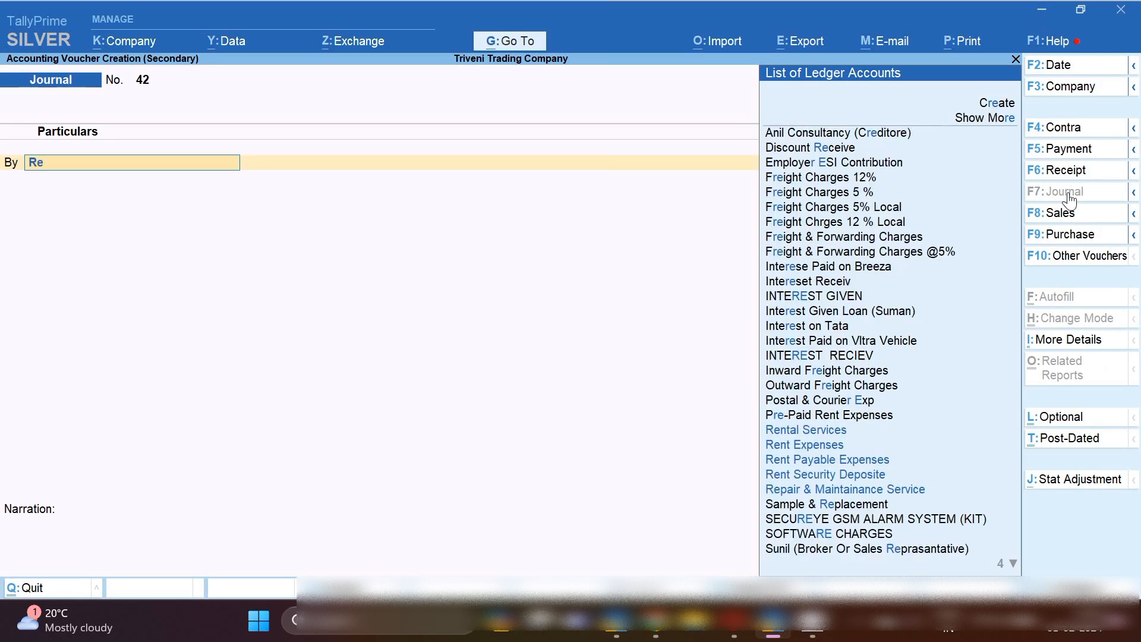
{"action": "key", "text": "Down"}
{"action": "key", "text": "Down"}
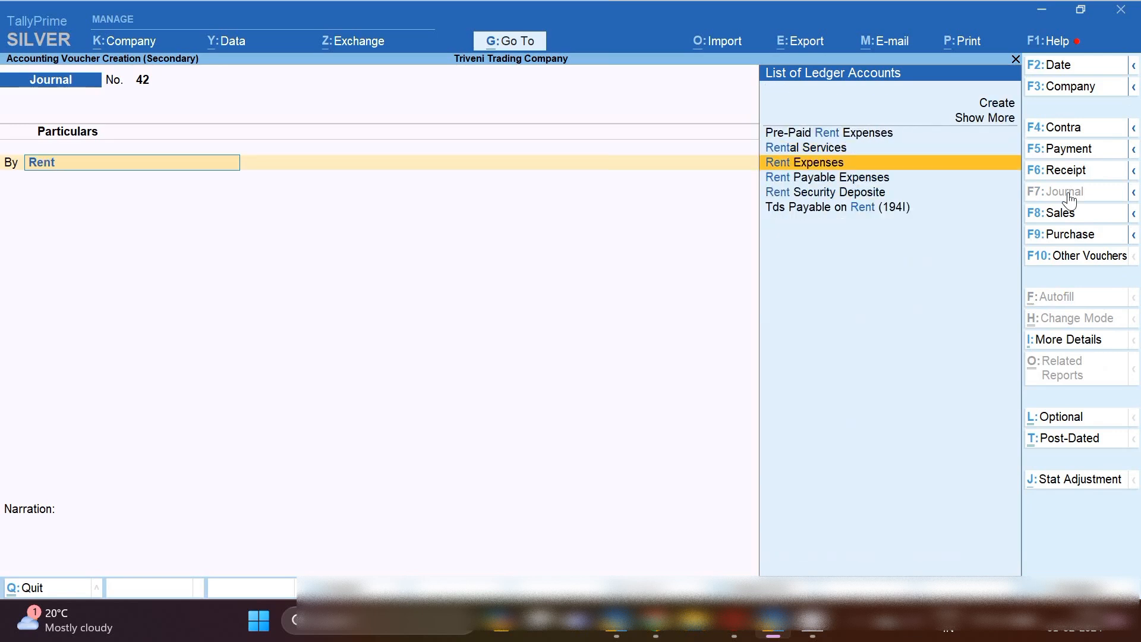
{"action": "key", "text": "Return"}
{"action": "type", "text": "400000"}
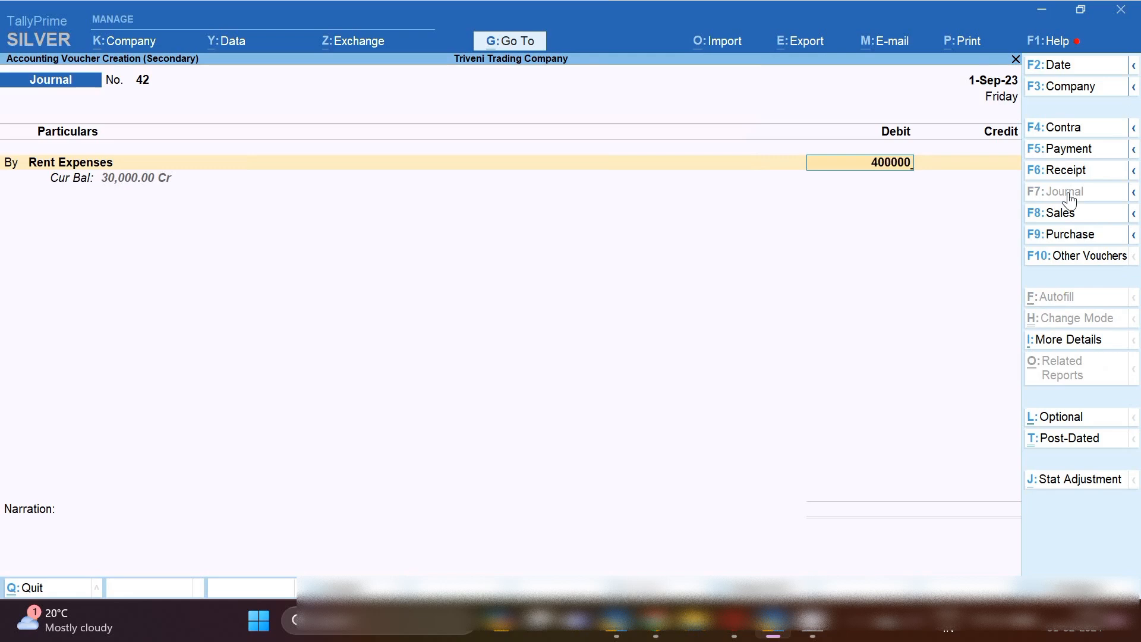
Set the journal voucher's date to 1-Jan-24 and accept the Rent Expenses debit line.
{"action": "key", "text": "F2"}
{"action": "type", "text": "1.4"}
{"action": "key", "text": "BackSpace"}
{"action": "key", "text": "BackSpace"}
{"action": "key", "text": "BackSpace"}
{"action": "type", "text": "1.1.24"}
{"action": "key", "text": "Return"}
{"action": "key", "text": "Return"}
Add a second debit line to the journal voucher for INPUT IGST with 72,000.
{"action": "type", "text": "b"}
{"action": "key", "text": "Return"}
{"action": "type", "text": "Igs"}
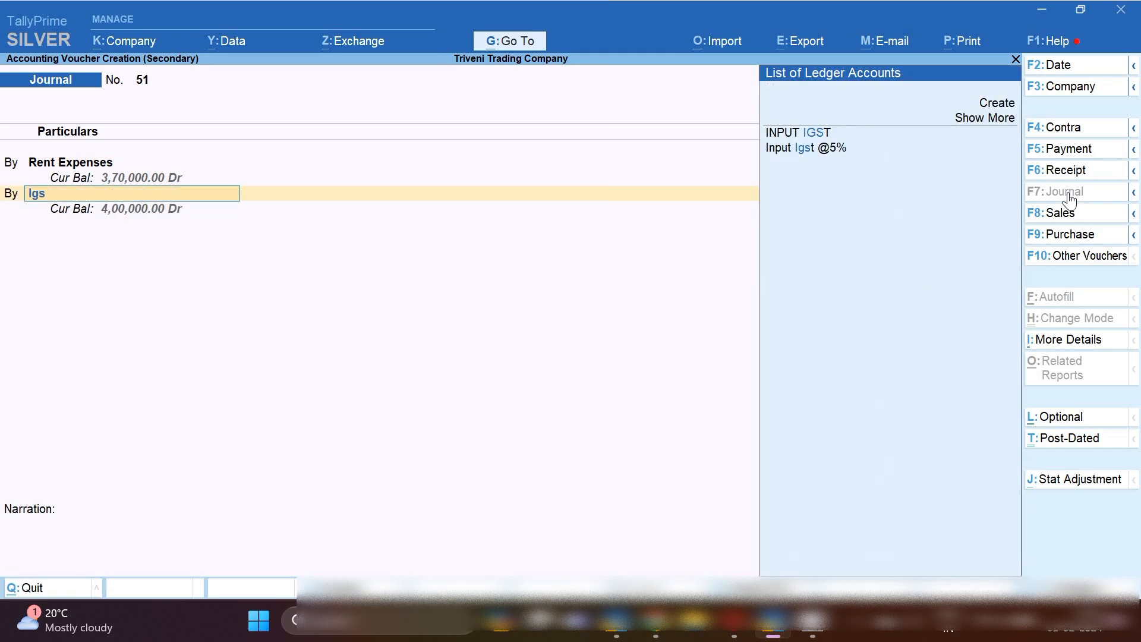
{"action": "key", "text": "Return"}
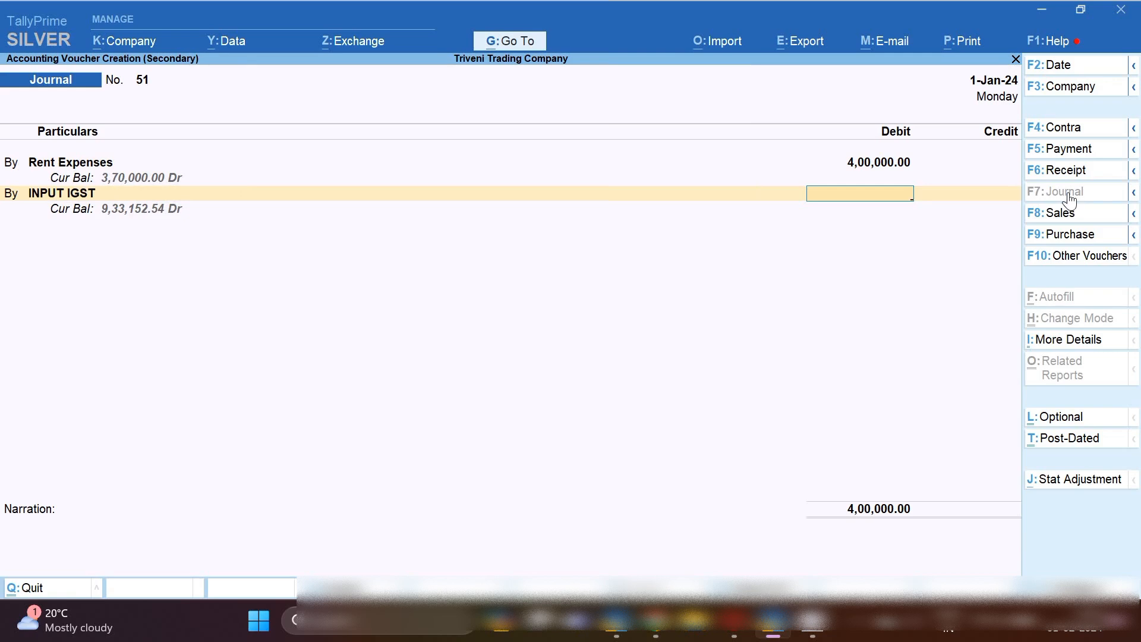
{"action": "type", "text": "72000"}
{"action": "key", "text": "Return"}
Credit the landlord's ledger with 4,72,000 and allocate 2,00,000 each against pending bills 33 and 41.
{"action": "key", "text": "Return"}
{"action": "key", "text": "Return"}
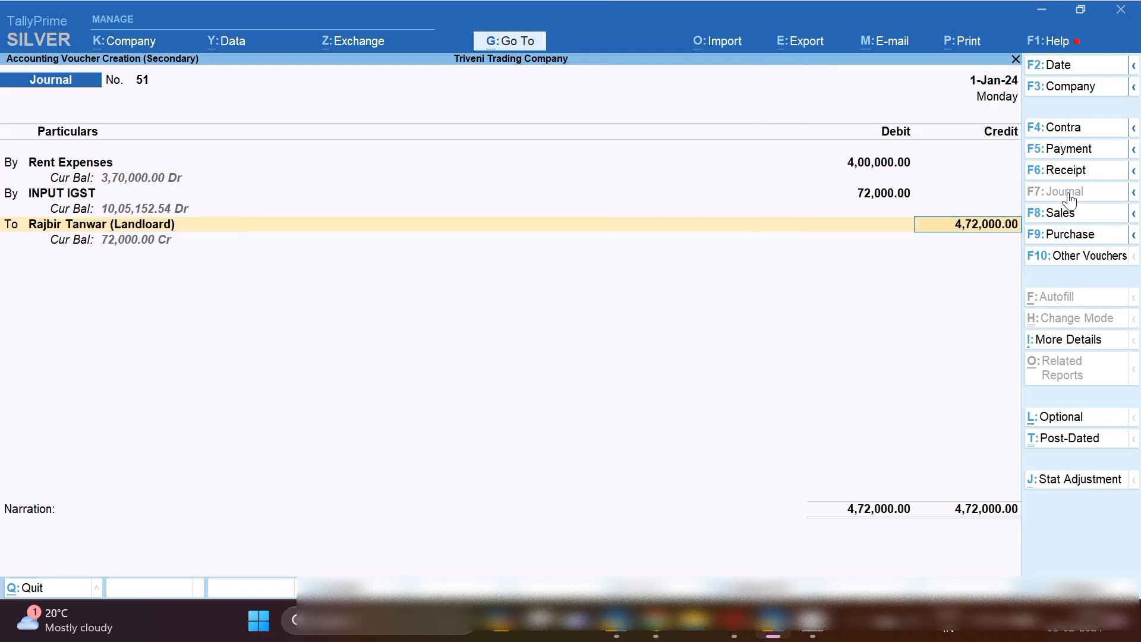
{"action": "key", "text": "Return"}
{"action": "key", "text": "Return"}
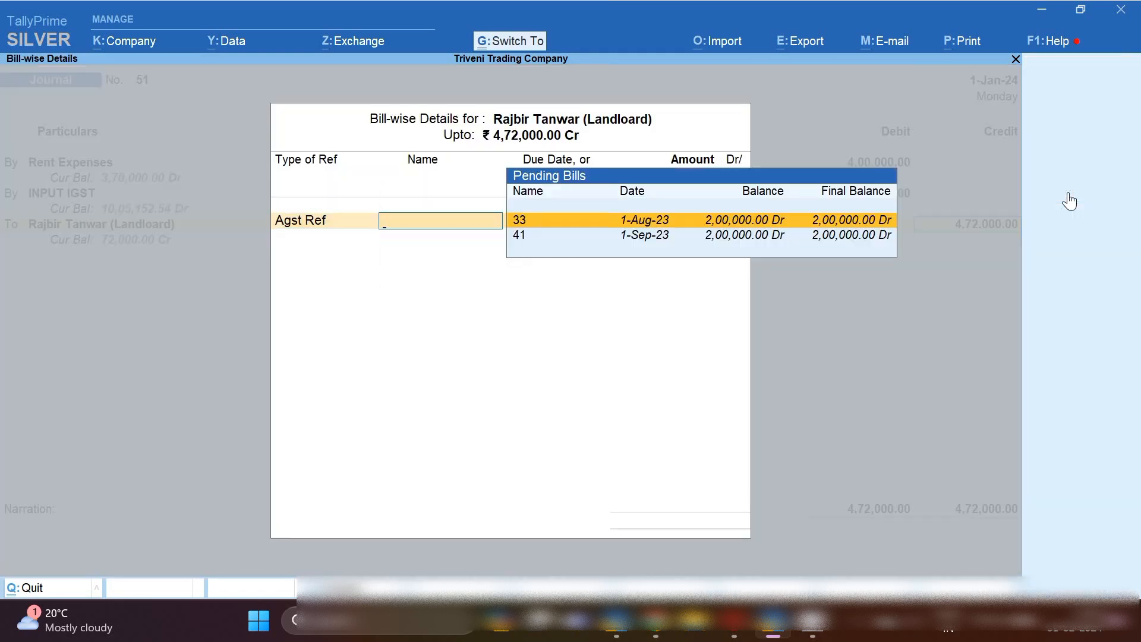
{"action": "key", "text": "Return"}
{"action": "key", "text": "Return"}
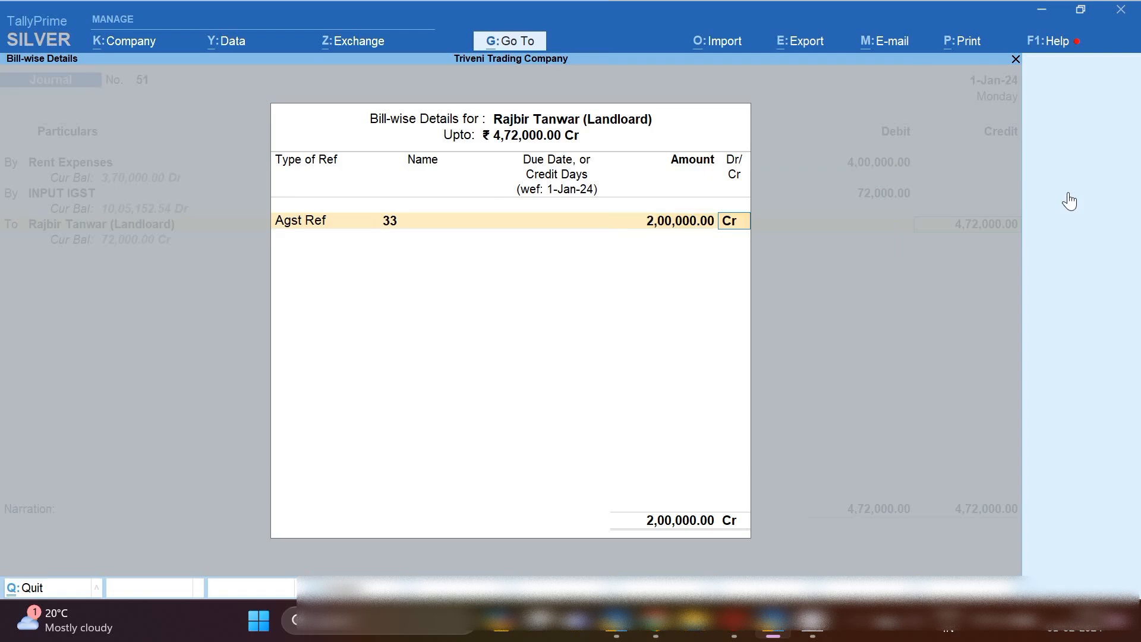
{"action": "key", "text": "Return"}
{"action": "key", "text": "Return"}
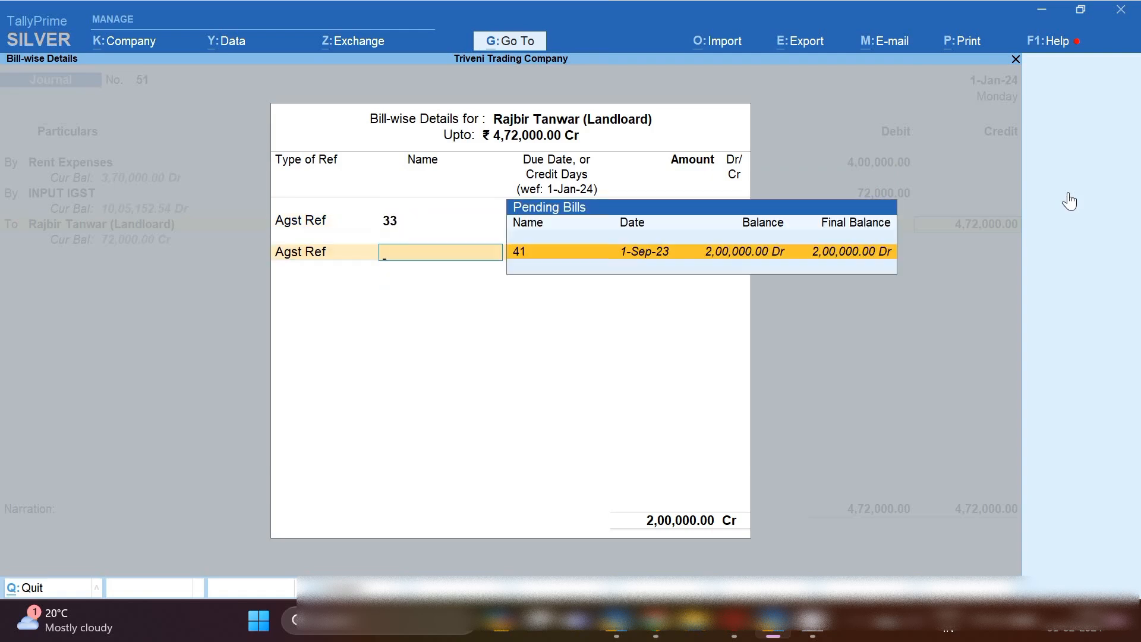
{"action": "key", "text": "Return"}
{"action": "key", "text": "Return"}
{"action": "key", "text": "Return"}
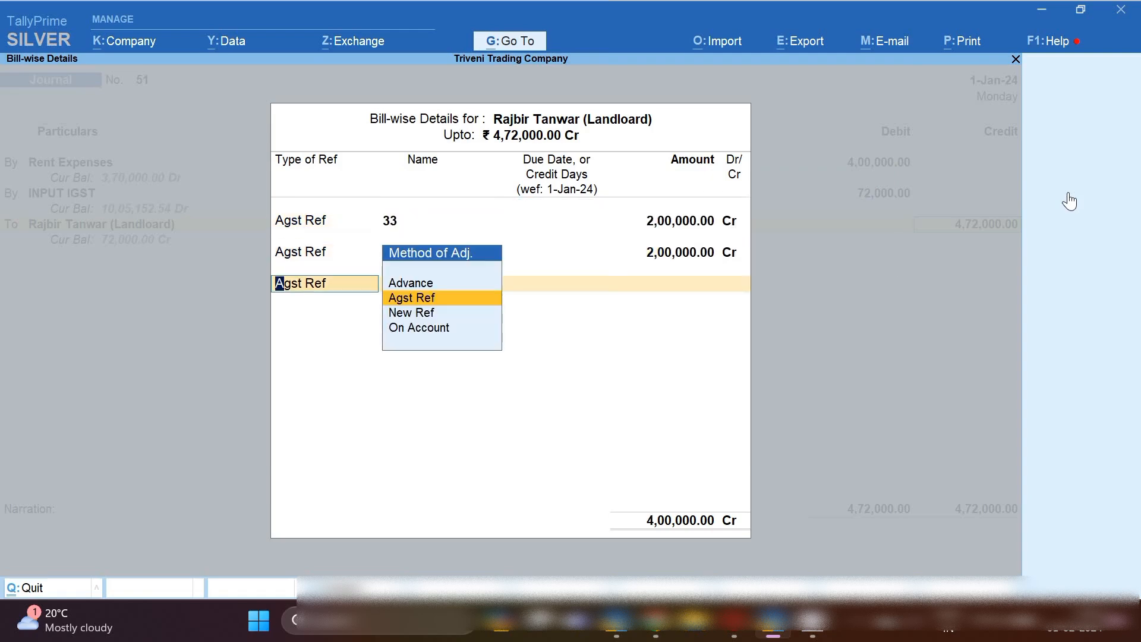
Allocate the remaining 72,000 as New Ref 51 and save the rent journal voucher without a narration.
{"action": "key", "text": "Down"}
{"action": "key", "text": "Return"}
{"action": "key", "text": "Return"}
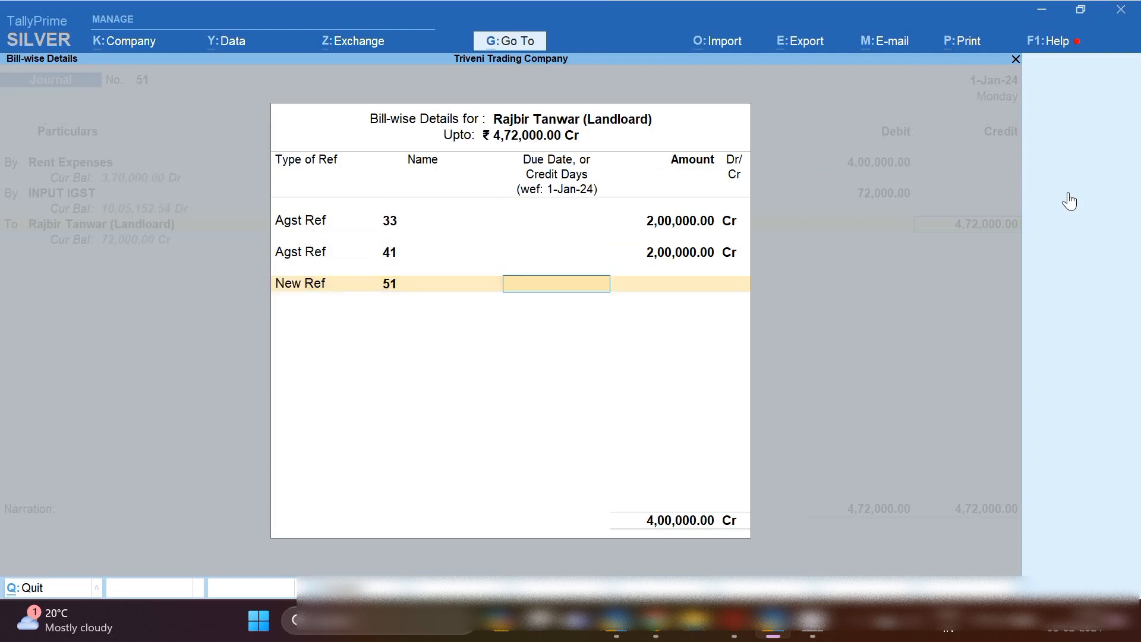
{"action": "key", "text": "Return"}
{"action": "key", "text": "Return"}
{"action": "key", "text": "Return"}
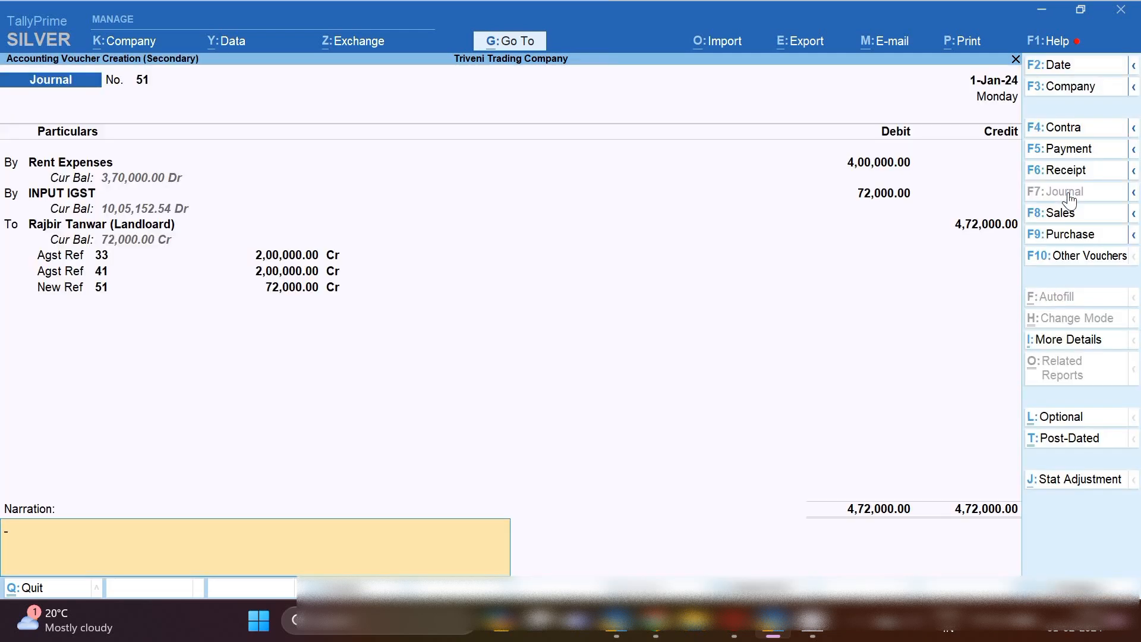
{"action": "key", "text": "Return"}
{"action": "key", "text": "Return"}
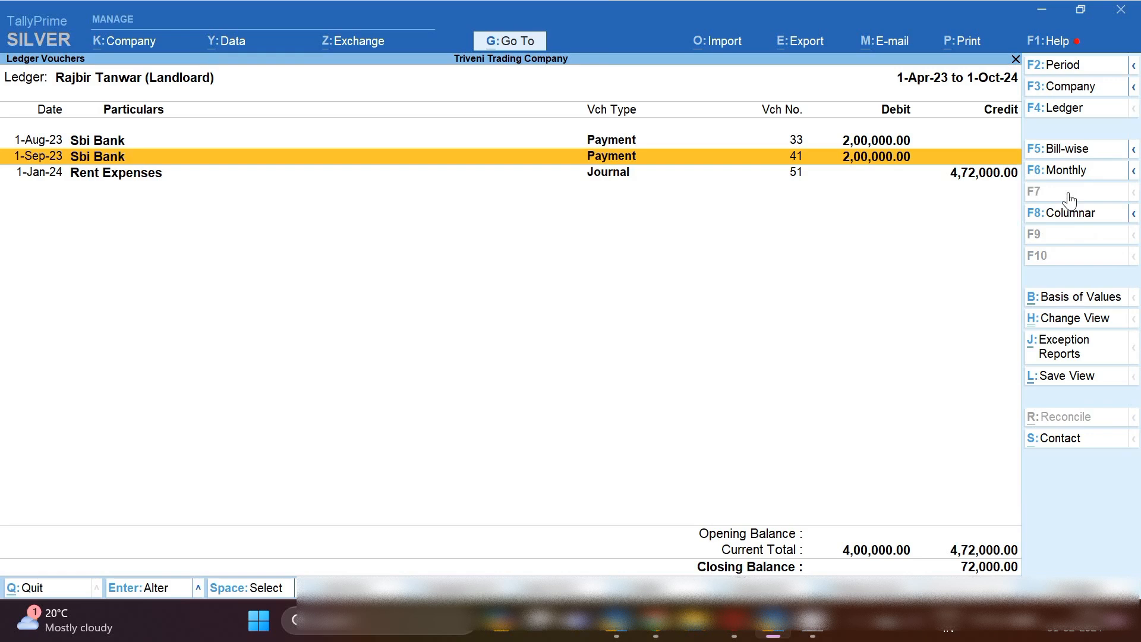
Open the 1-Jan-24 Rent Expenses journal from the ledger report, review its debit and credit lines, and return to the report.
{"action": "key", "text": "Up"}
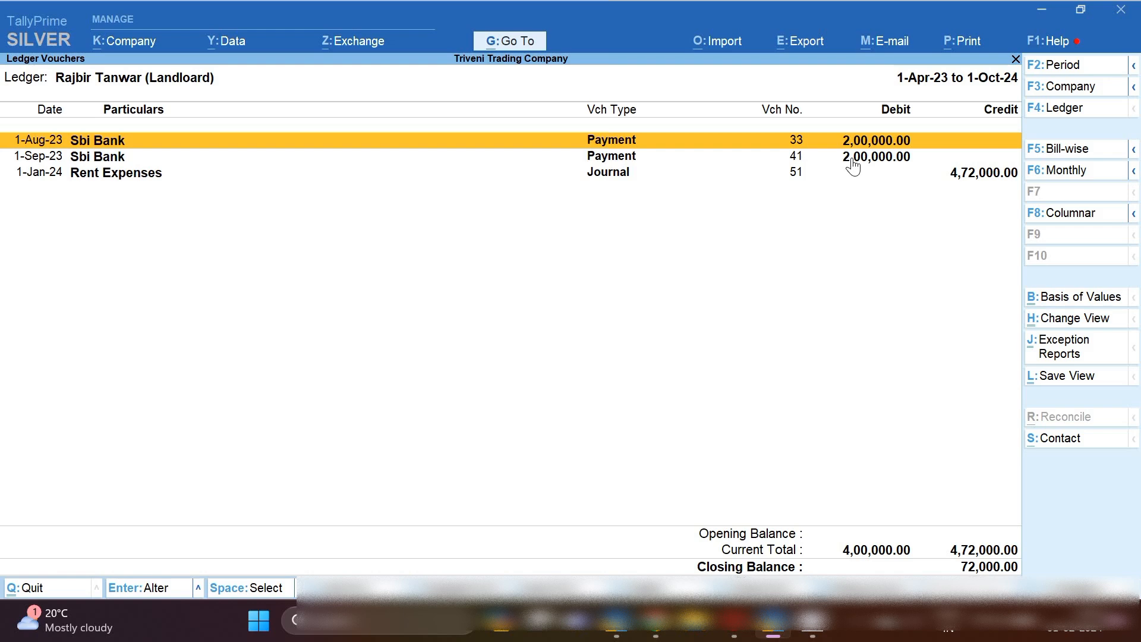
{"action": "key", "text": "Down"}
{"action": "key", "text": "Down"}
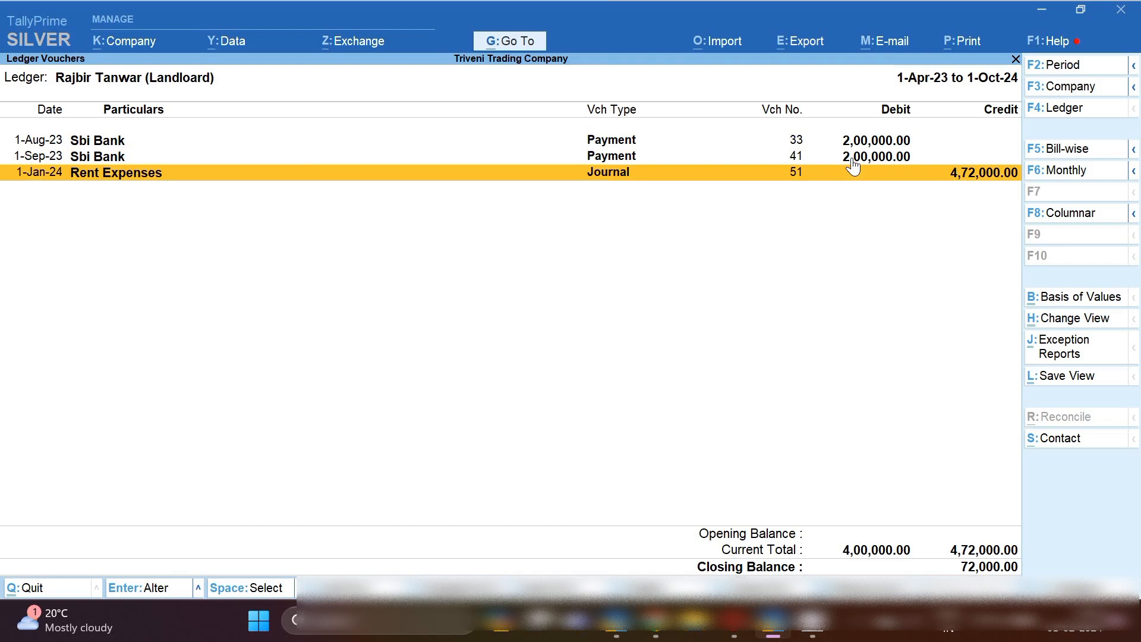
{"action": "key", "text": "Return"}
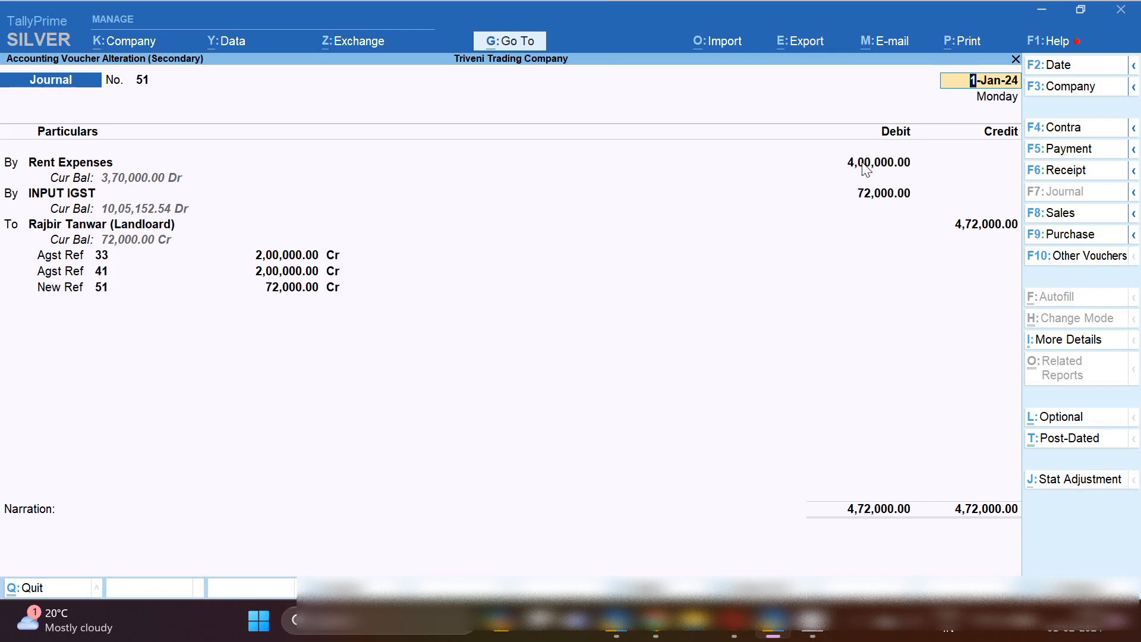
{"action": "key", "text": "Escape"}
{"action": "key", "text": "y"}
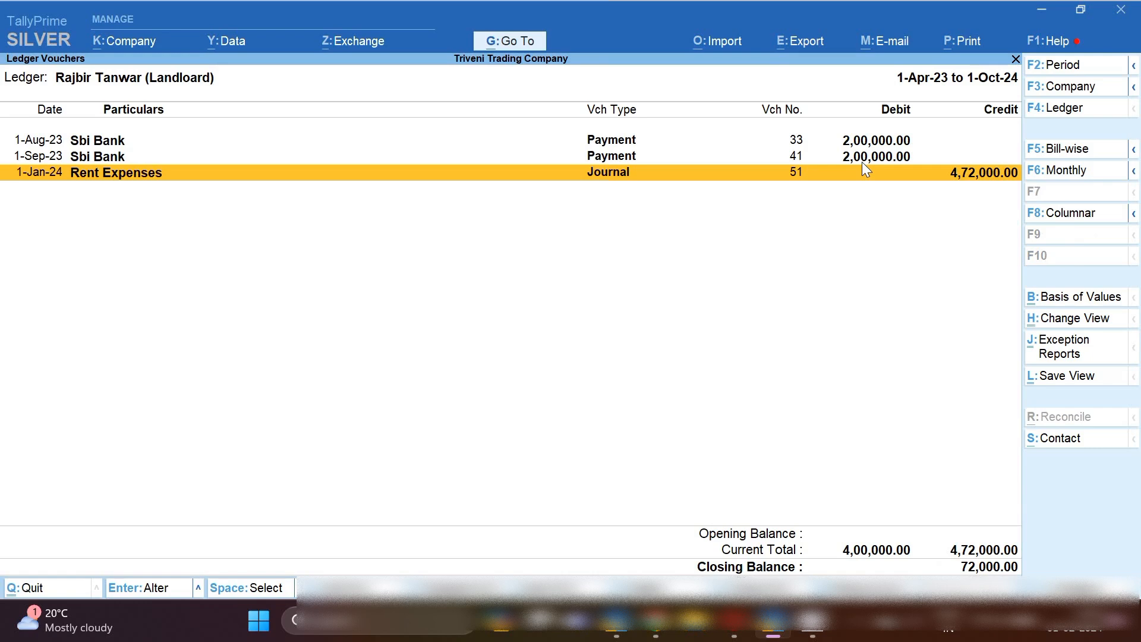
Add a journal voucher dated 1-Jan-24 with the landlord's ledger (marked Landloard) on the debit line.
{"action": "key", "text": "alt+a"}
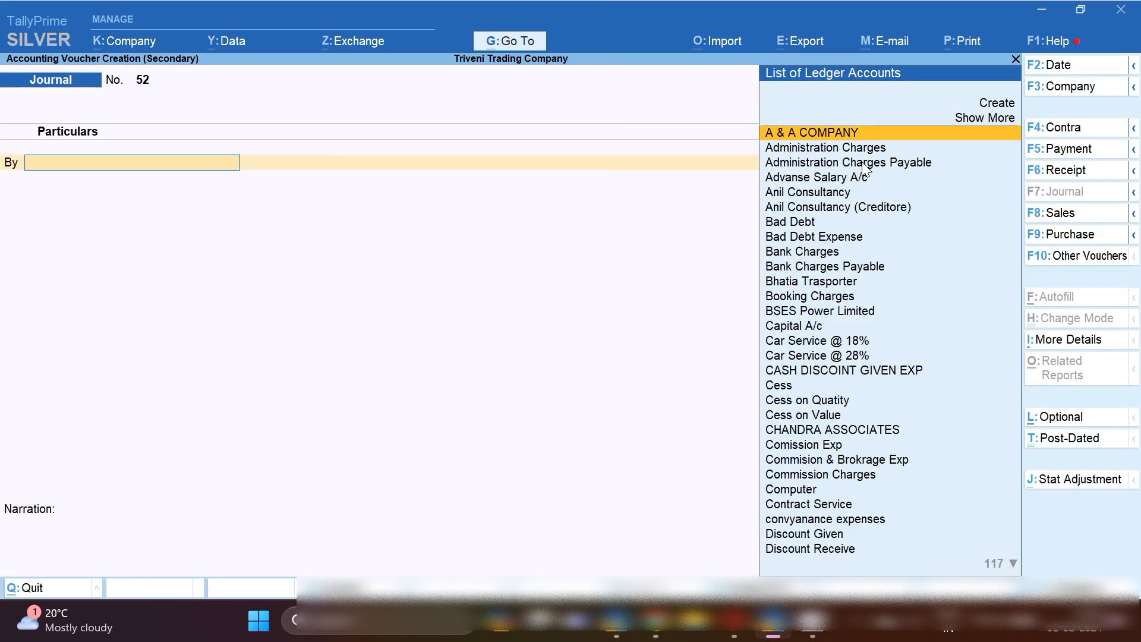
{"action": "key", "text": "F2"}
{"action": "type", "text": "1.1.24"}
{"action": "key", "text": "Return"}
{"action": "type", "text": "Ra"}
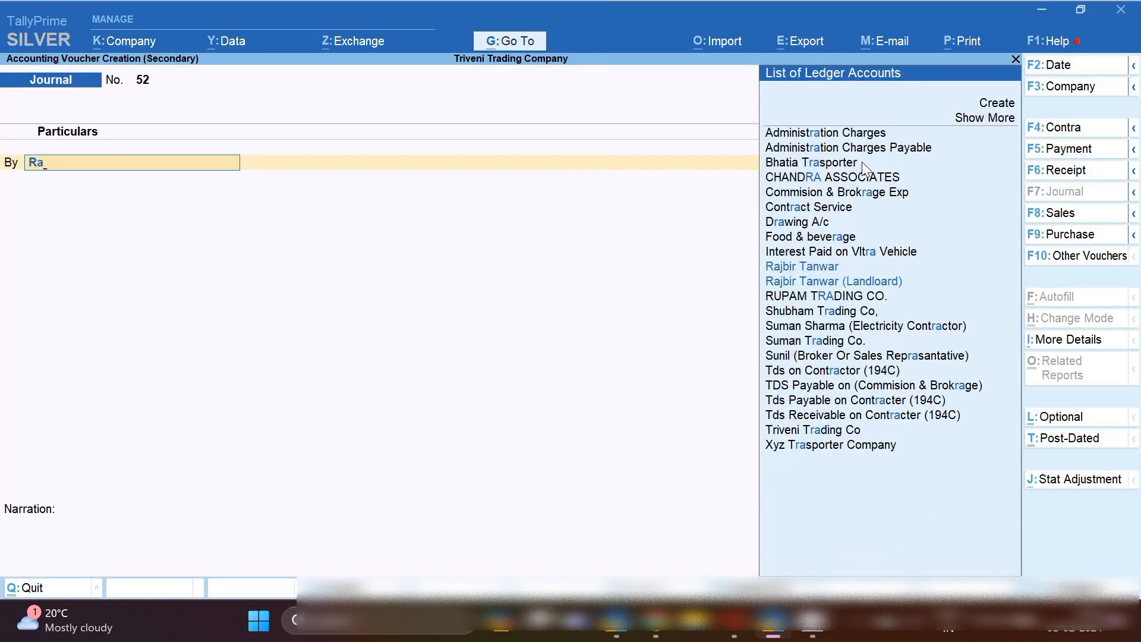
{"action": "type", "text": "j"}
{"action": "key", "text": "Down"}
{"action": "key", "text": "Return"}
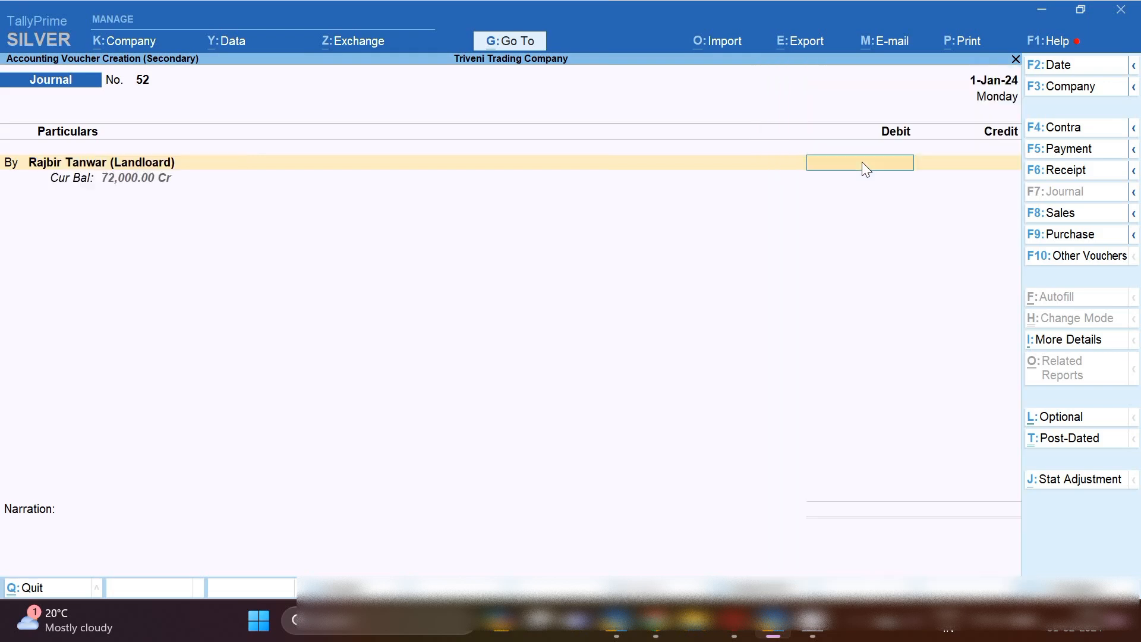
Debit the landlord's ledger with 40,000 and allocate it as Agst Ref 51.
{"action": "type", "text": "40,000"}
{"action": "key", "text": "Return"}
{"action": "key", "text": "Return"}
{"action": "key", "text": "Return"}
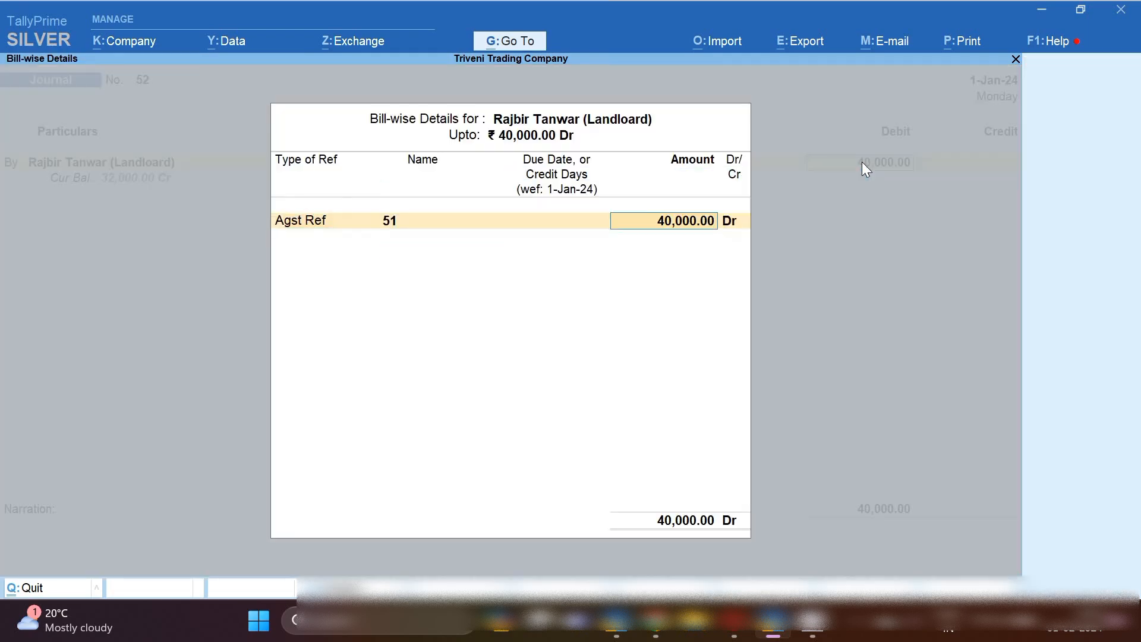
{"action": "key", "text": "Return"}
{"action": "key", "text": "Return"}
Credit Tds Payable on Rent (194I) with 40,000 in the journal voucher.
{"action": "key", "text": "Return"}
{"action": "key", "text": "Return"}
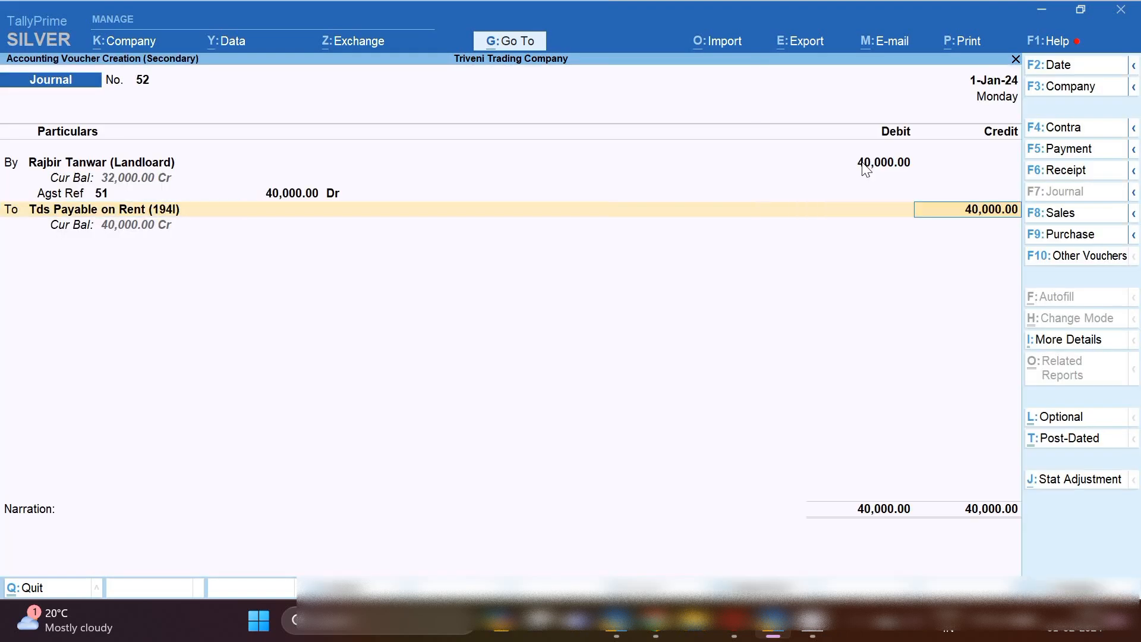
{"action": "key", "text": "Return"}
Enter a narration about the TDS deducted for the month and save the TDS journal voucher.
{"action": "type", "text": "tds deduct for the m"}
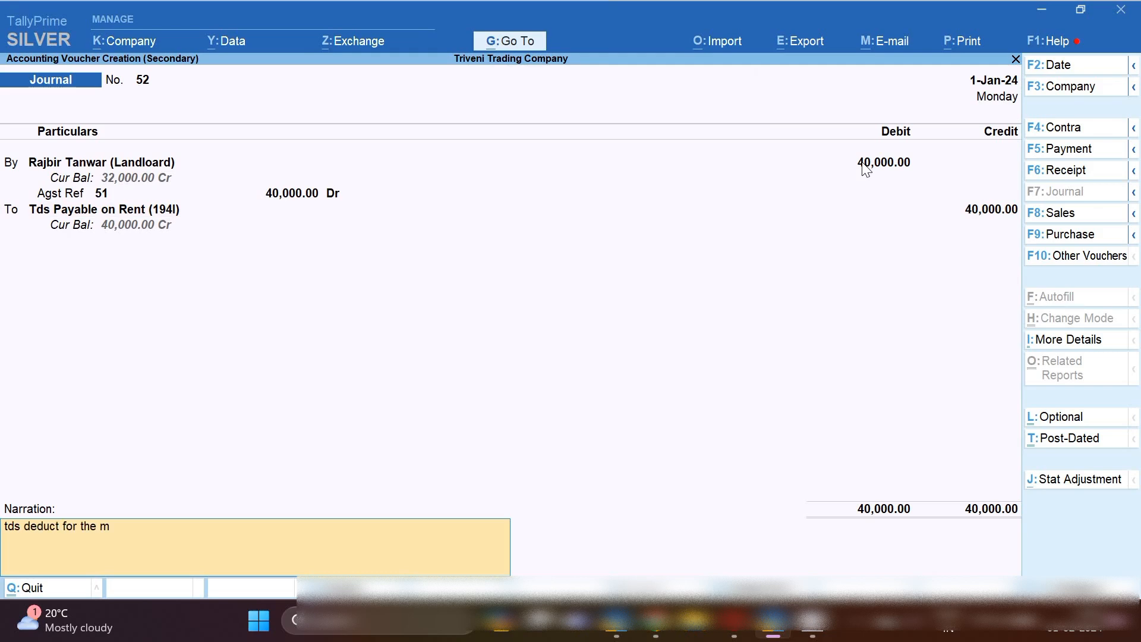
{"action": "type", "text": "onht o f"}
{"action": "key", "text": "BackSpace"}
{"action": "key", "text": "BackSpace"}
{"action": "key", "text": "BackSpace"}
{"action": "key", "text": "BackSpace"}
{"action": "key", "text": "BackSpace"}
{"action": "type", "text": "the month of"}
{"action": "key", "text": "BackSpace"}
{"action": "key", "text": "BackSpace"}
{"action": "type", "text": "f"}
{"action": "key", "text": "Return"}
{"action": "key", "text": "Return"}
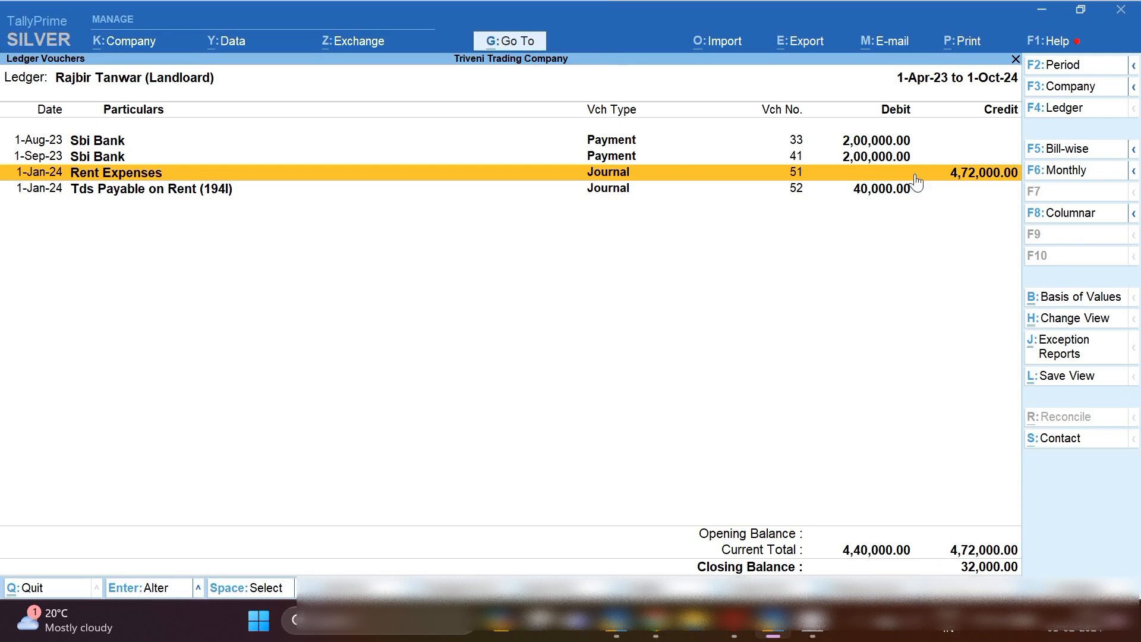
Add a payment voucher from the landlord's ledger report and date it 1-Feb-24.
{"action": "key", "text": "Up"}
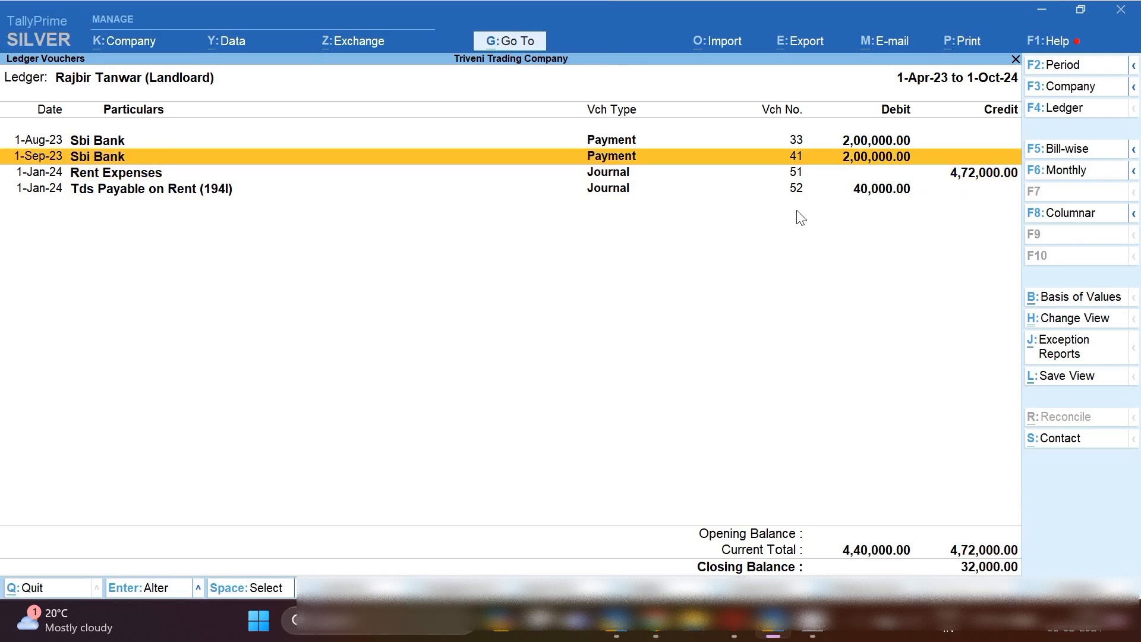
{"action": "key", "text": "alt+a"}
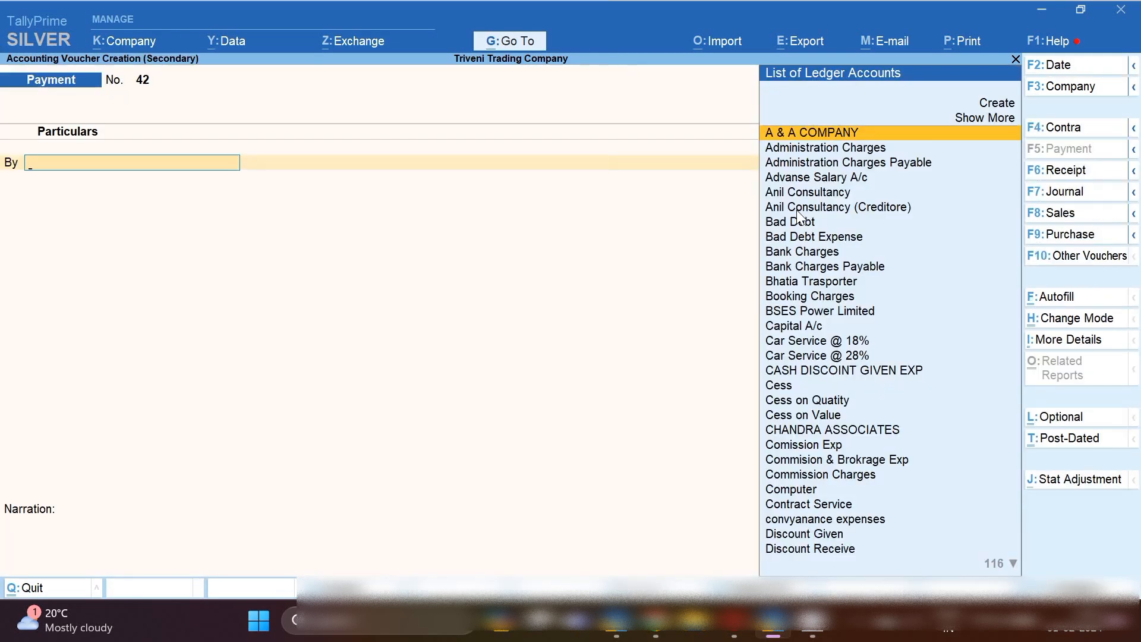
{"action": "key", "text": "F2"}
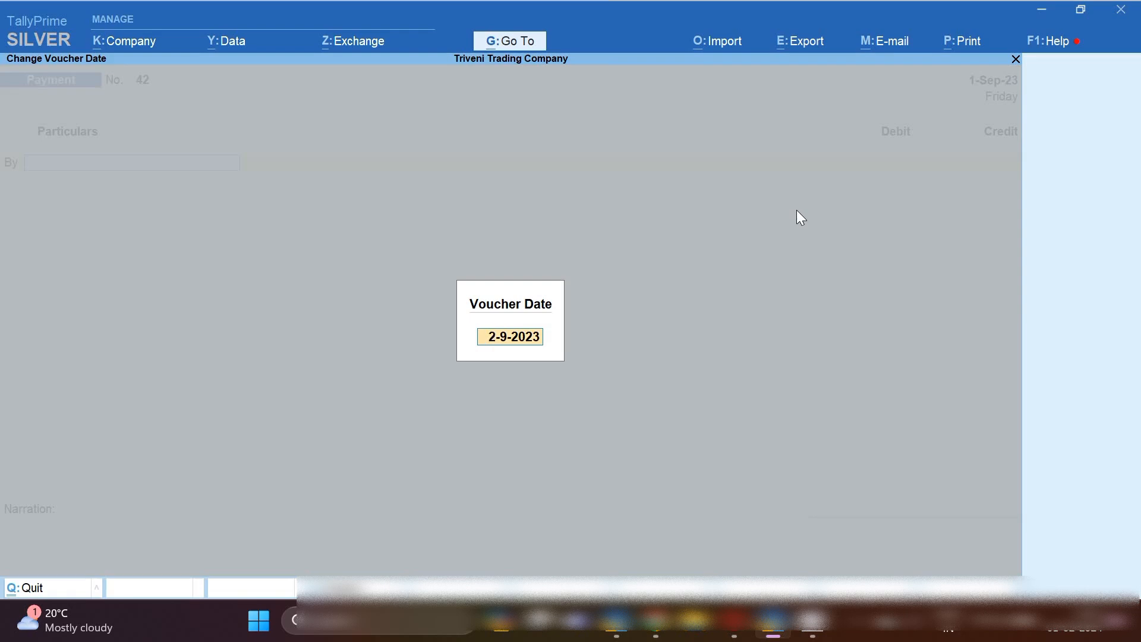
{"action": "type", "text": "1.2.24"}
{"action": "key", "text": "Return"}
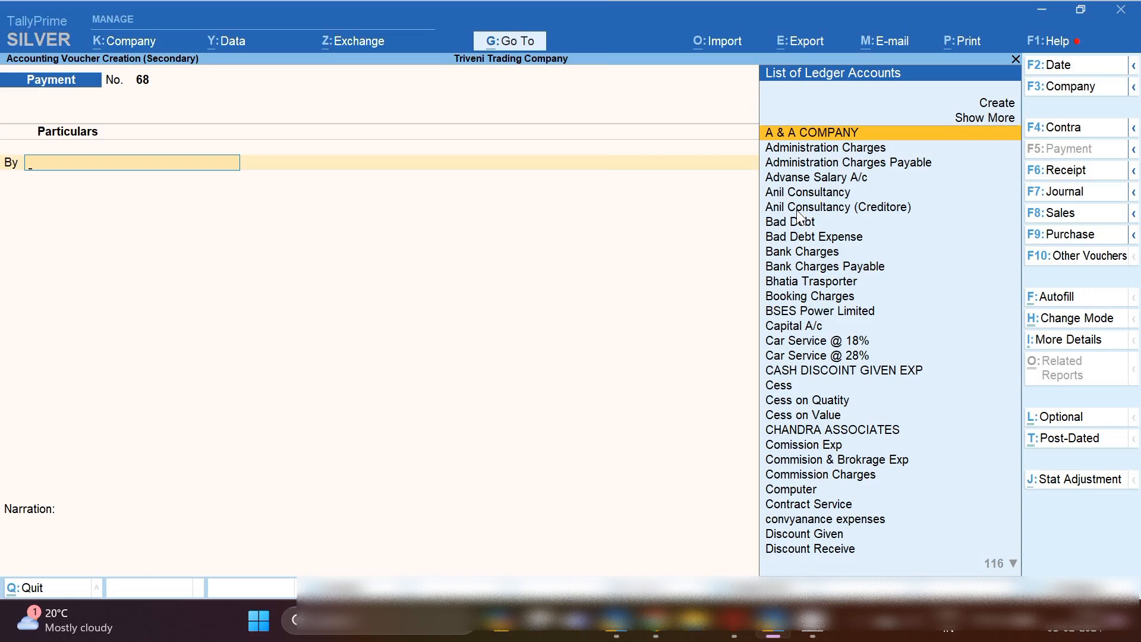
Debit the landlord's ledger (marked Landloard) with 32,000 and allocate it as Agst Ref 51.
{"action": "type", "text": "Raj"}
{"action": "key", "text": "Down"}
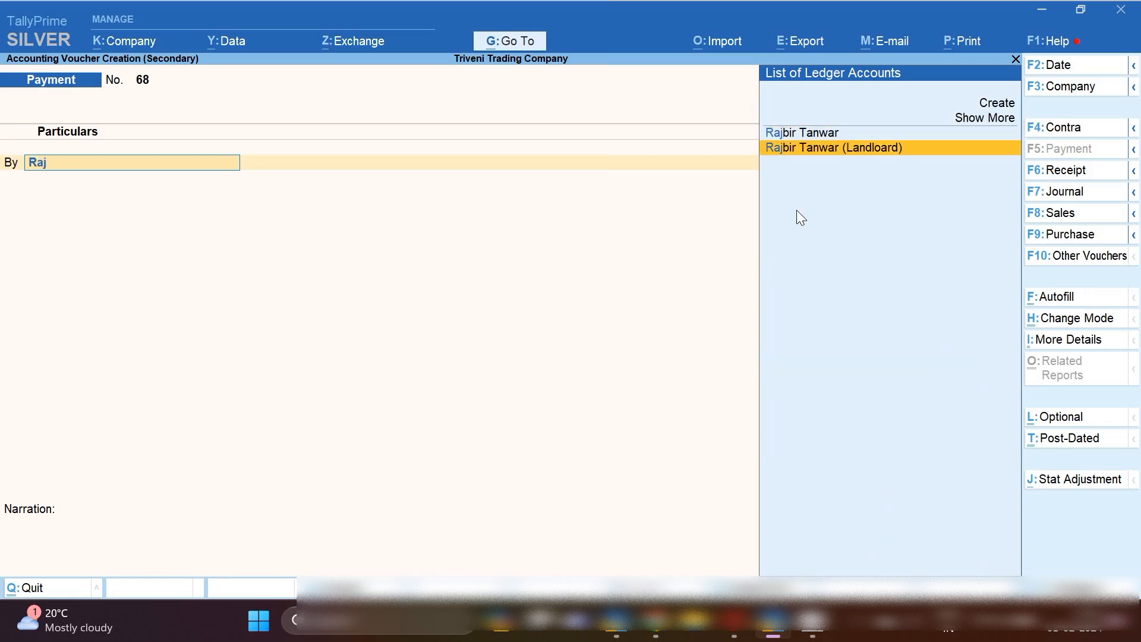
{"action": "key", "text": "Return"}
{"action": "type", "text": "32,00"}
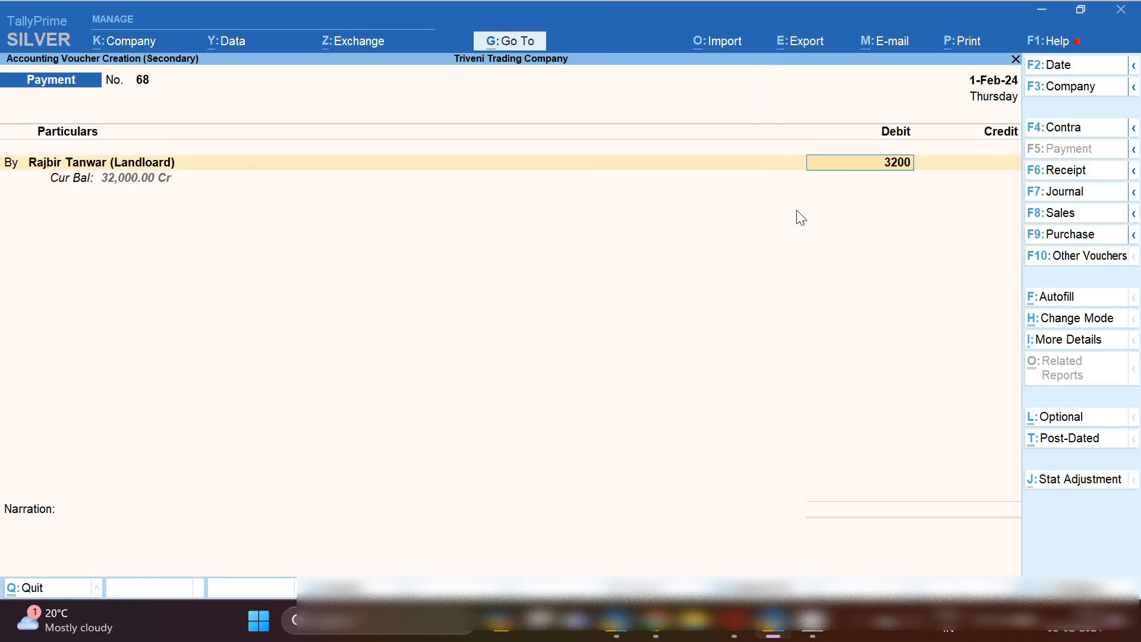
{"action": "type", "text": "0"}
{"action": "key", "text": "Return"}
{"action": "key", "text": "Return"}
{"action": "key", "text": "Return"}
{"action": "key", "text": "Return"}
Credit Sbi Bank with 32,000 as a cheque dated 1-Feb-24 and save the payment voucher.
{"action": "key", "text": "Return"}
{"action": "key", "text": "Return"}
{"action": "key", "text": "Return"}
{"action": "key", "text": "Return"}
{"action": "key", "text": "Return"}
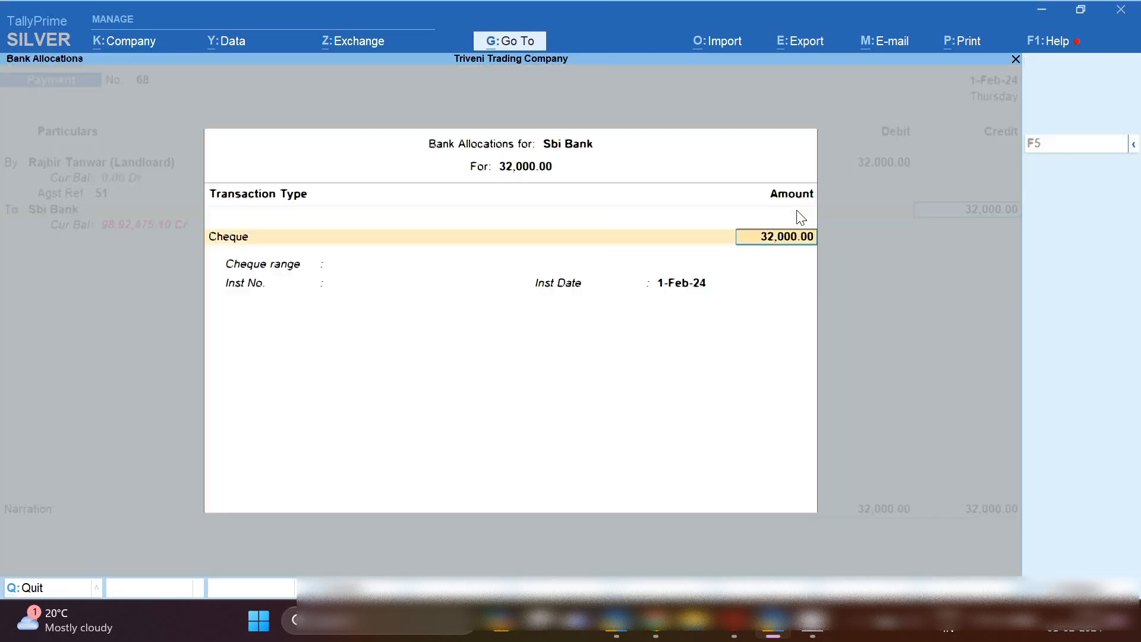
{"action": "key", "text": "Return"}
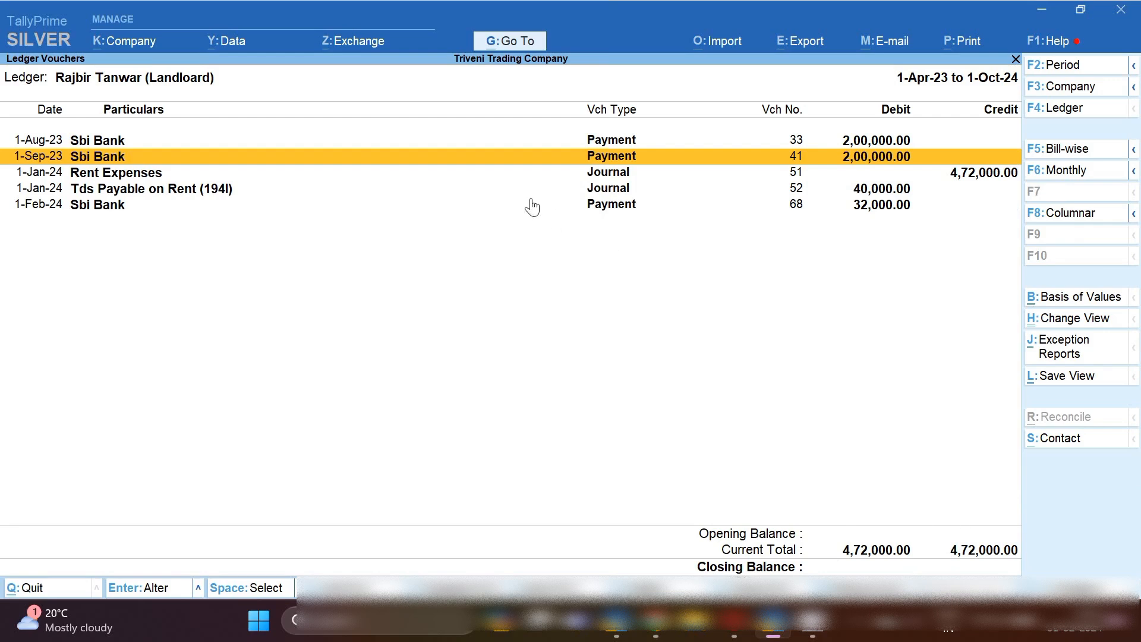
Add a payment voucher from the landlord's ledger report and date it 6-Jan-24.
{"action": "left_click", "coordinate": [166, 194]}
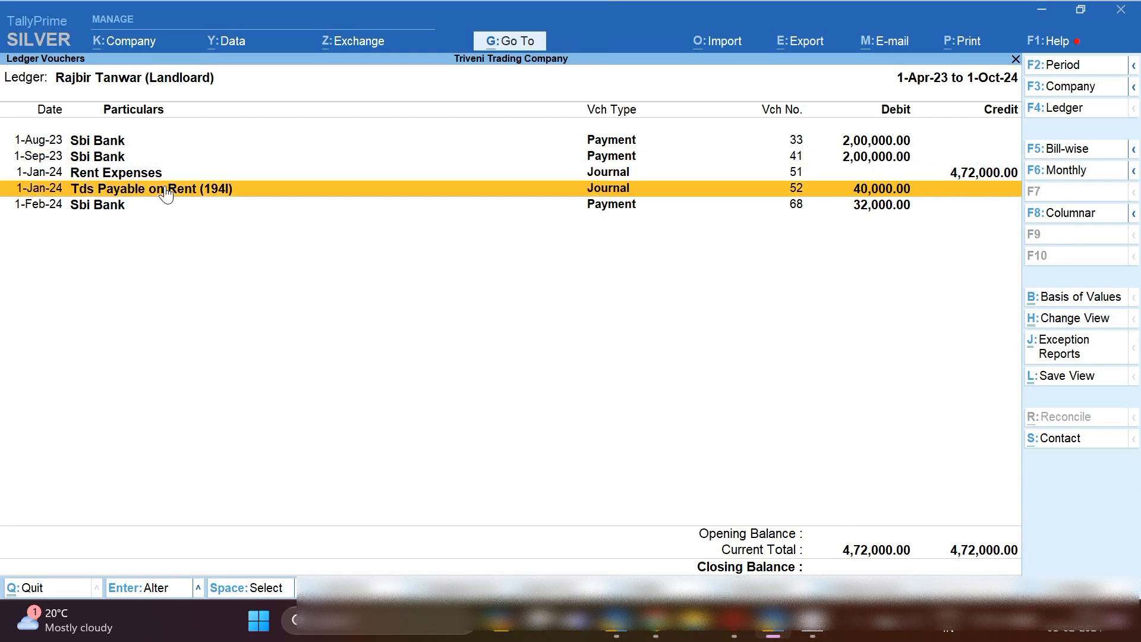
{"action": "left_click", "coordinate": [908, 192]}
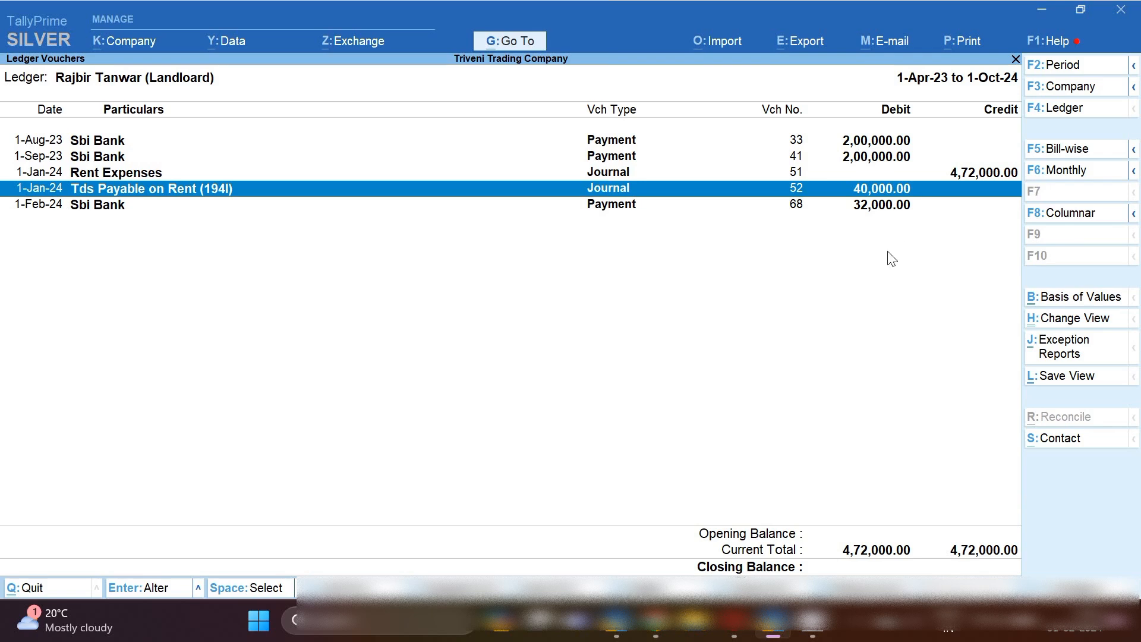
{"action": "key", "text": "Down"}
{"action": "key", "text": "alt+a"}
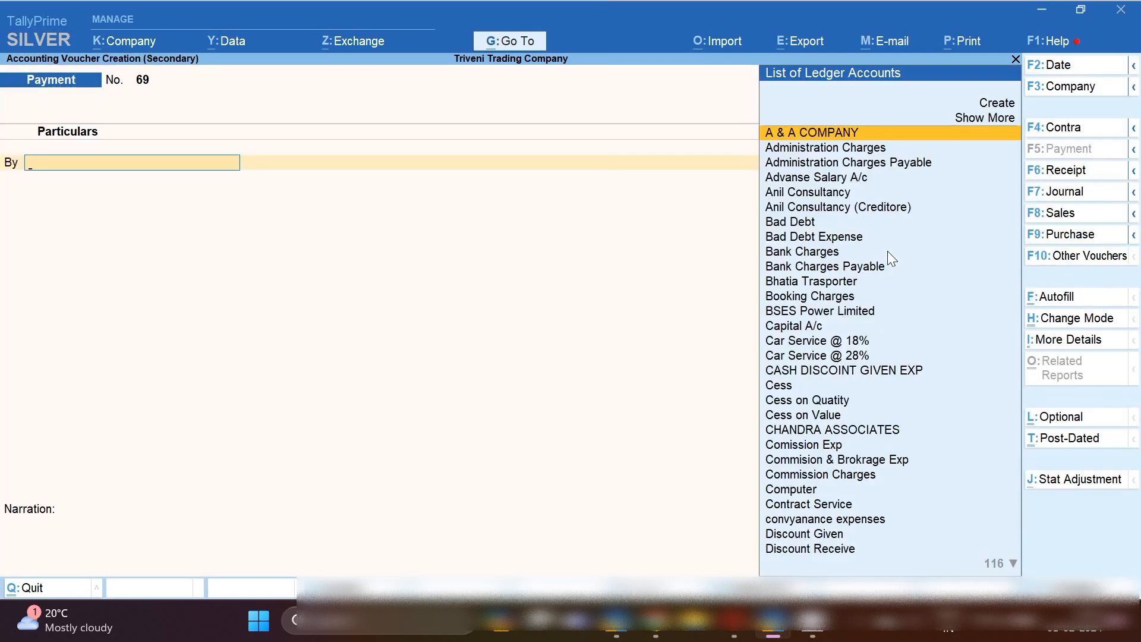
{"action": "key", "text": "F2"}
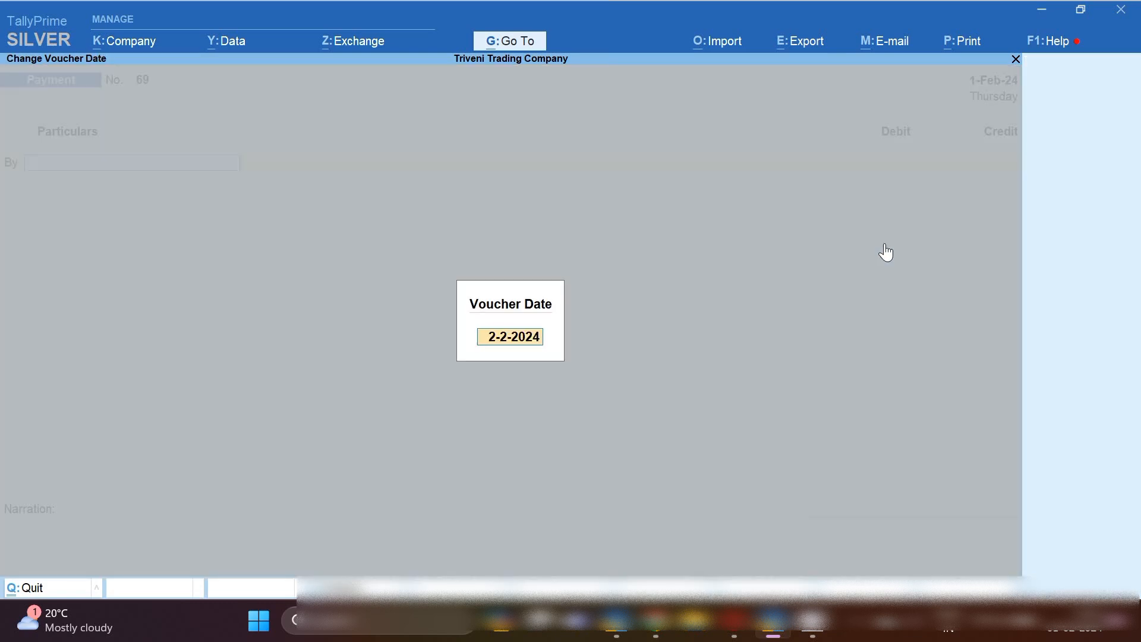
{"action": "type", "text": "1.1"}
{"action": "key", "text": "BackSpace"}
{"action": "key", "text": "BackSpace"}
{"action": "key", "text": "BackSpace"}
{"action": "type", "text": "6.1.24"}
{"action": "key", "text": "Return"}
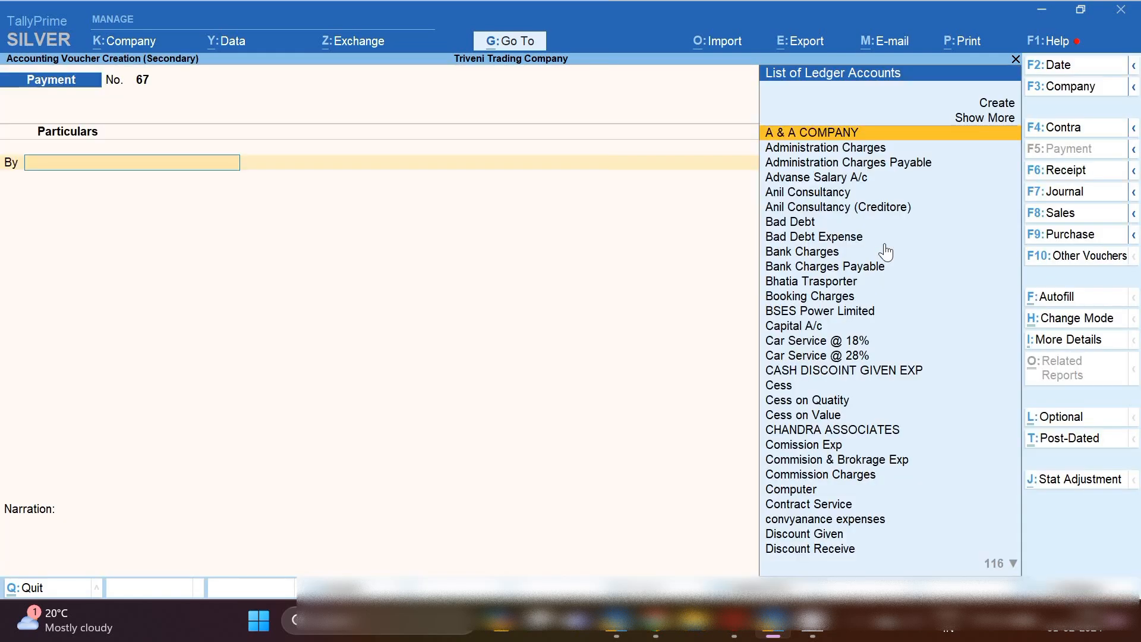
Debit the Tds Payable on Rent (194I) ledger with 40,000 in the payment voucher.
{"action": "type", "text": "Tds"}
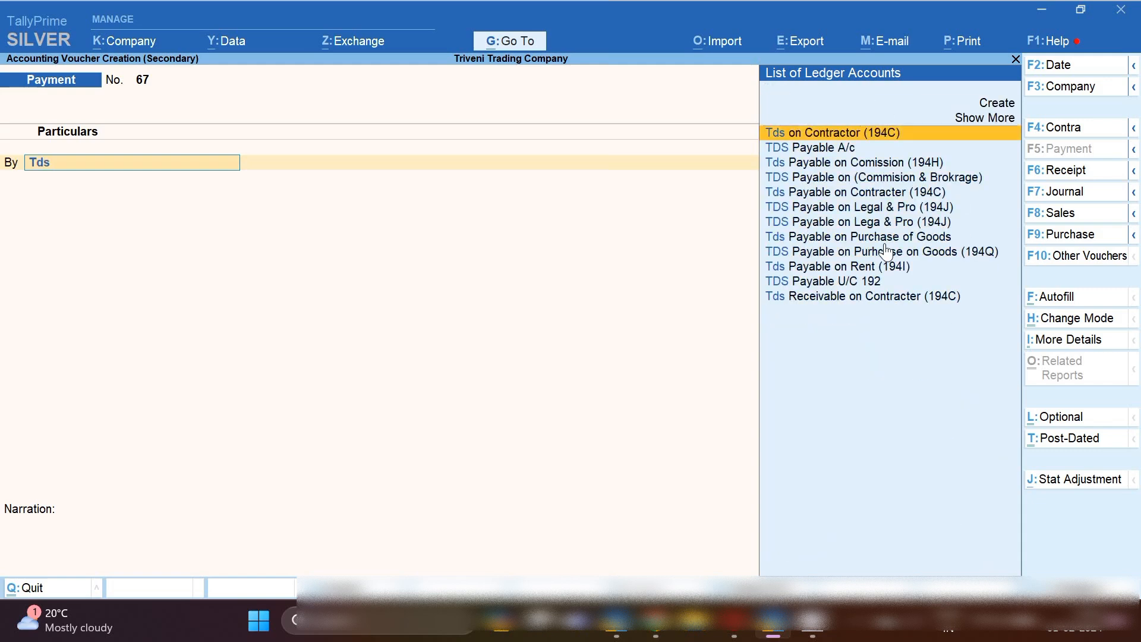
{"action": "key", "text": "Down"}
{"action": "key", "text": "Down"}
{"action": "key", "text": "Down"}
{"action": "key", "text": "Down"}
{"action": "key", "text": "Down"}
{"action": "key", "text": "Down"}
{"action": "key", "text": "Down"}
{"action": "key", "text": "Down"}
{"action": "key", "text": "Down"}
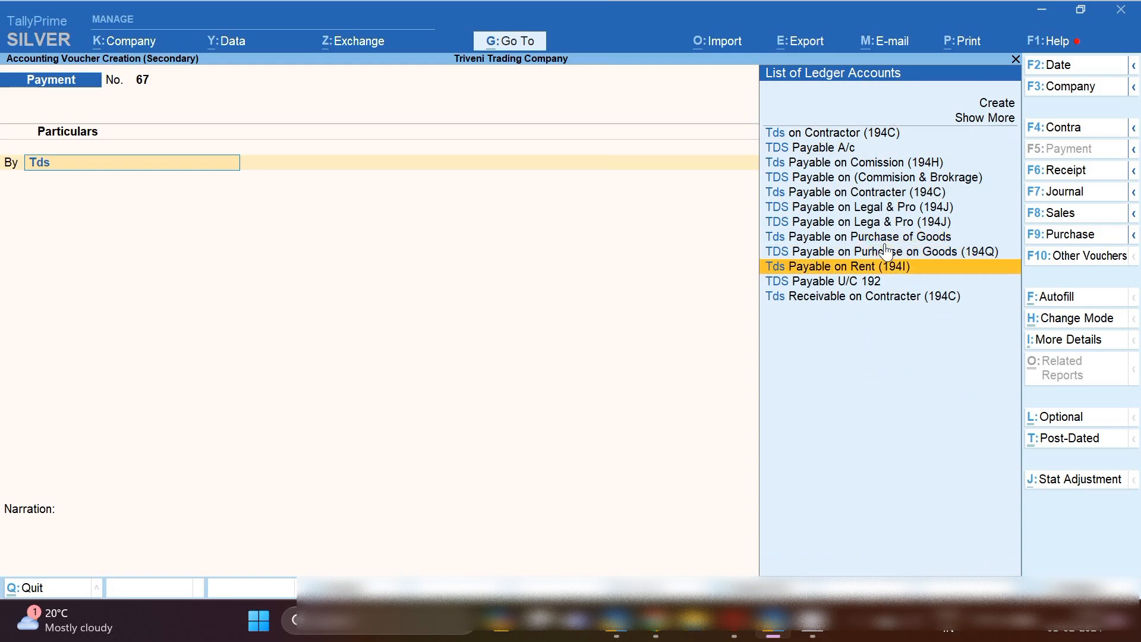
{"action": "key", "text": "Return"}
{"action": "type", "text": "40000"}
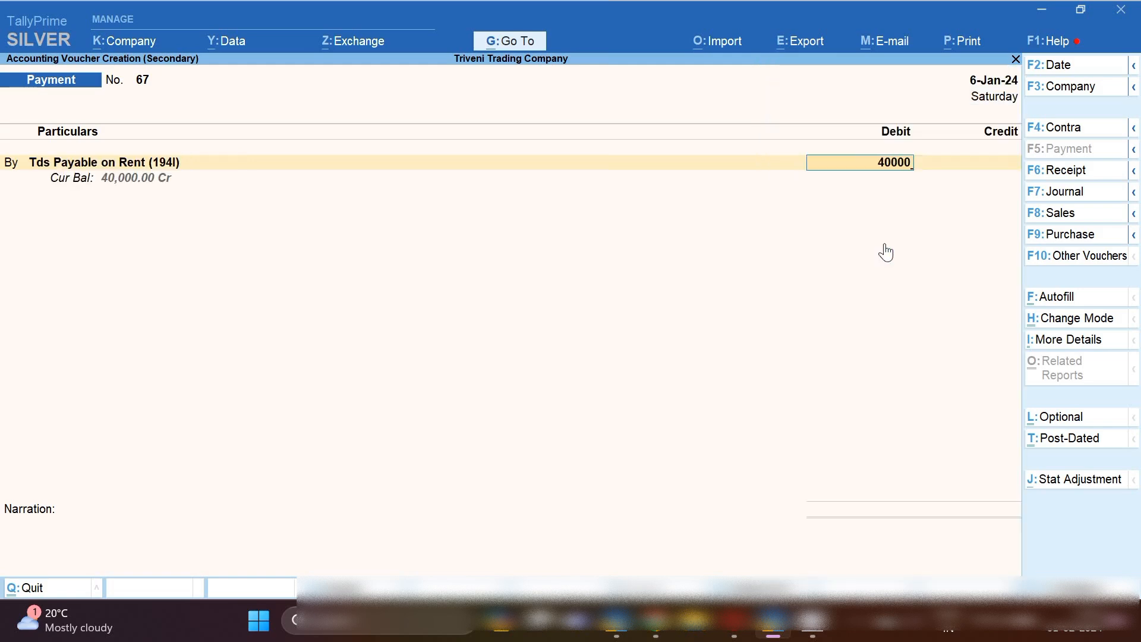
{"action": "key", "text": "Return"}
Add a second debit line and start a new ledger for it named Interest on TDS.
{"action": "key", "text": "b"}
{"action": "key", "text": "Return"}
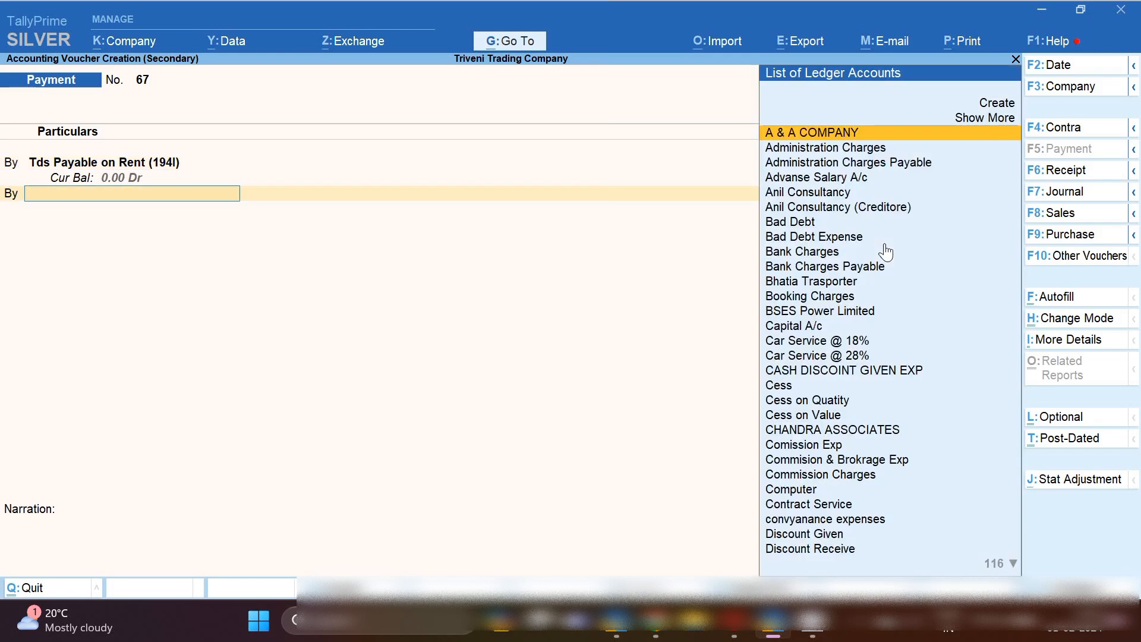
{"action": "key", "text": "alt+c"}
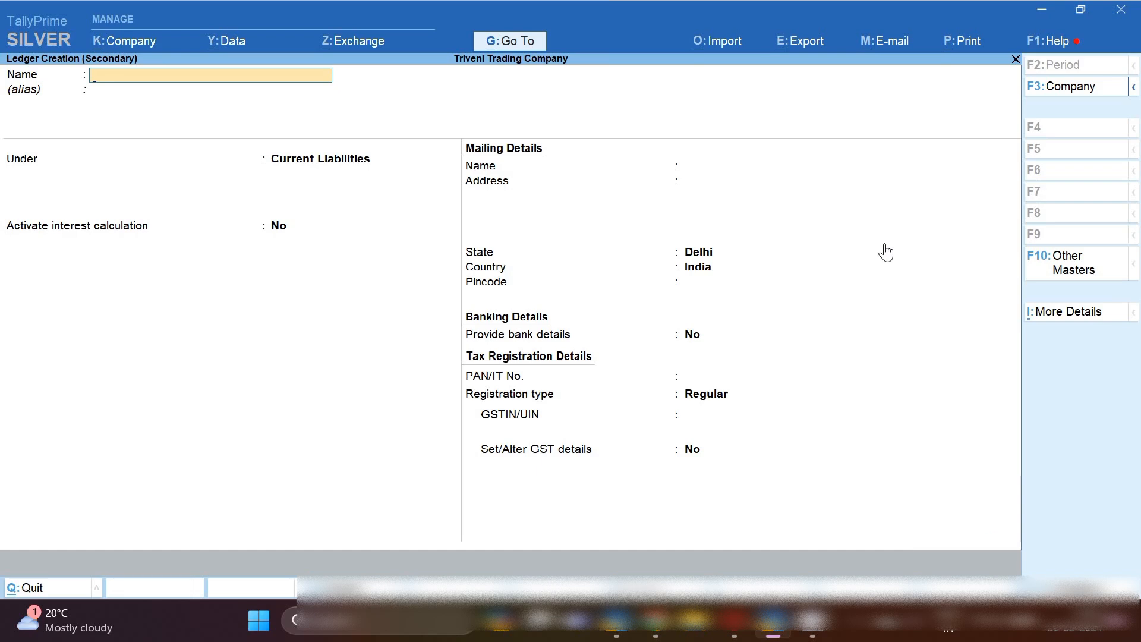
{"action": "key", "text": "Escape"}
{"action": "type", "text": "Tds"}
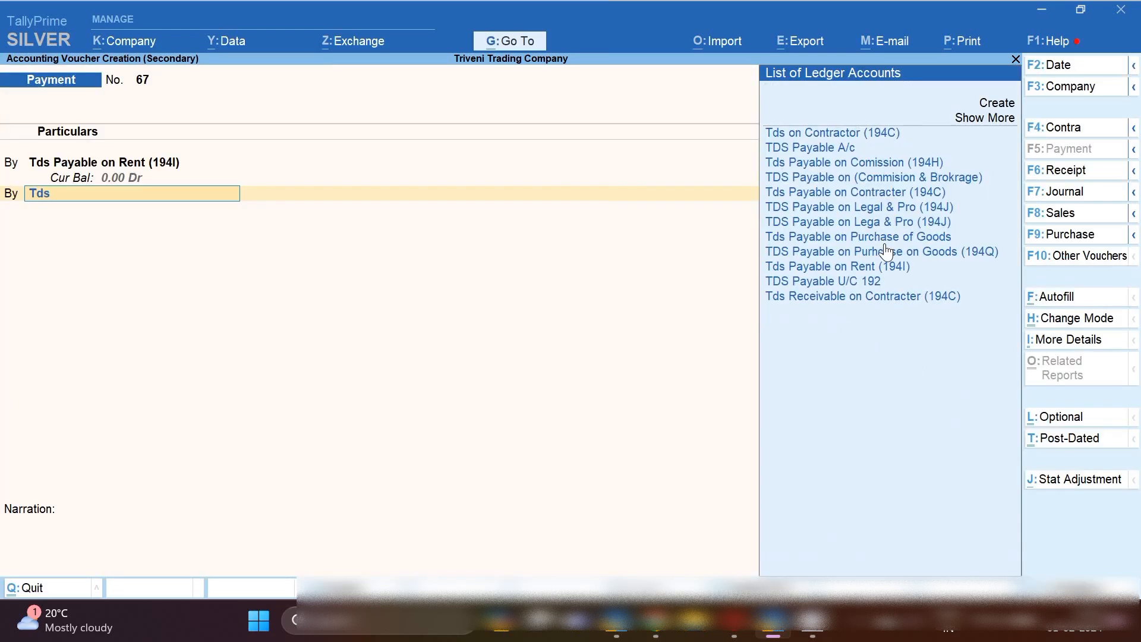
{"action": "key", "text": "alt+c"}
{"action": "type", "text": "Interest on Td"}
{"action": "key", "text": "BackSpace"}
{"action": "key", "text": "BackSpace"}
{"action": "type", "text": "t"}
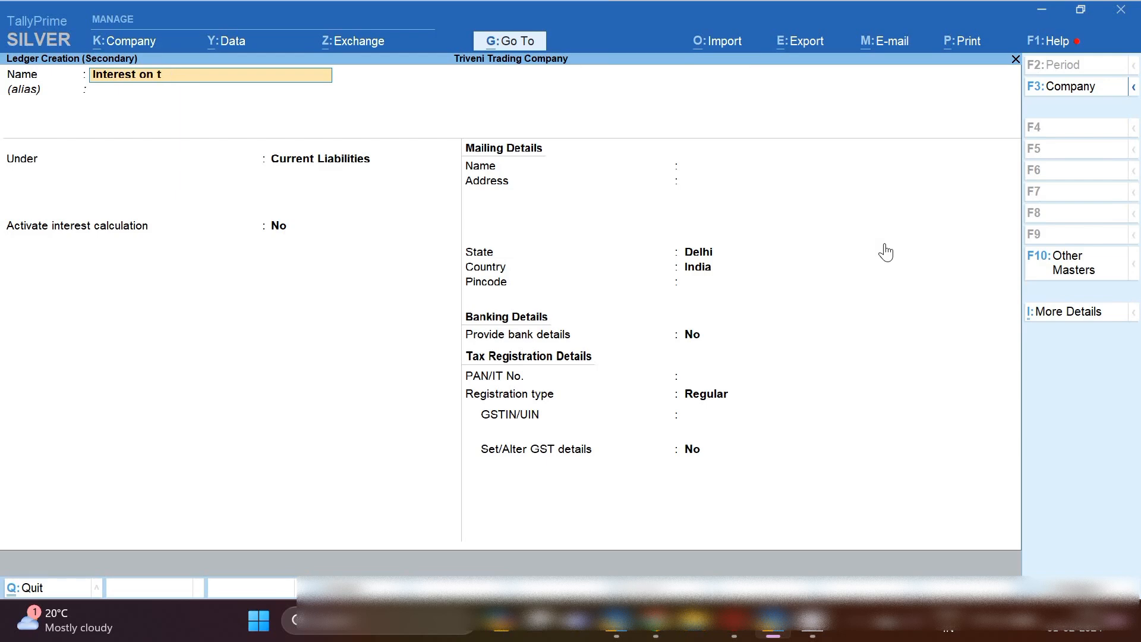
{"action": "key", "text": "Return"}
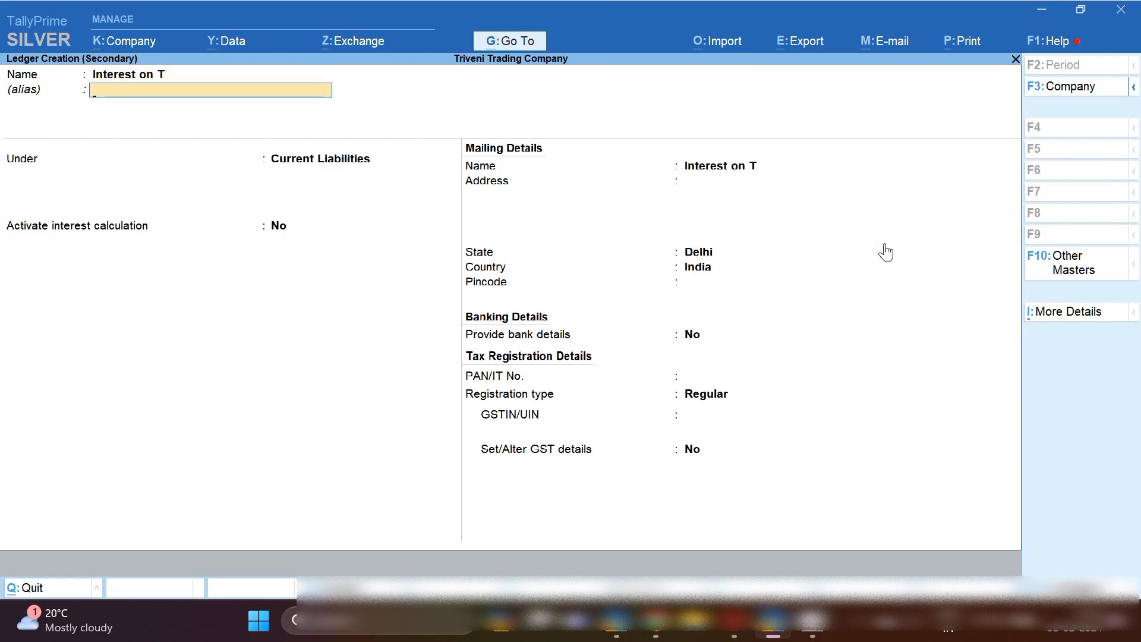
{"action": "key", "text": "BackSpace"}
{"action": "key", "text": "End"}
{"action": "type", "text": "DS"}
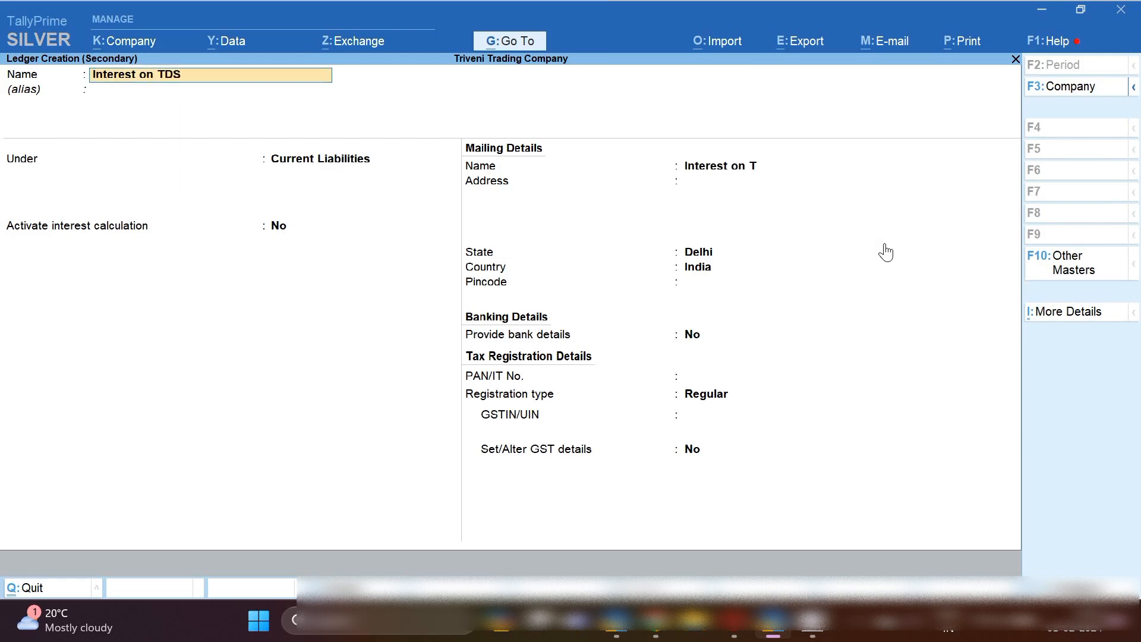
{"action": "key", "text": "Return"}
{"action": "key", "text": "Return"}
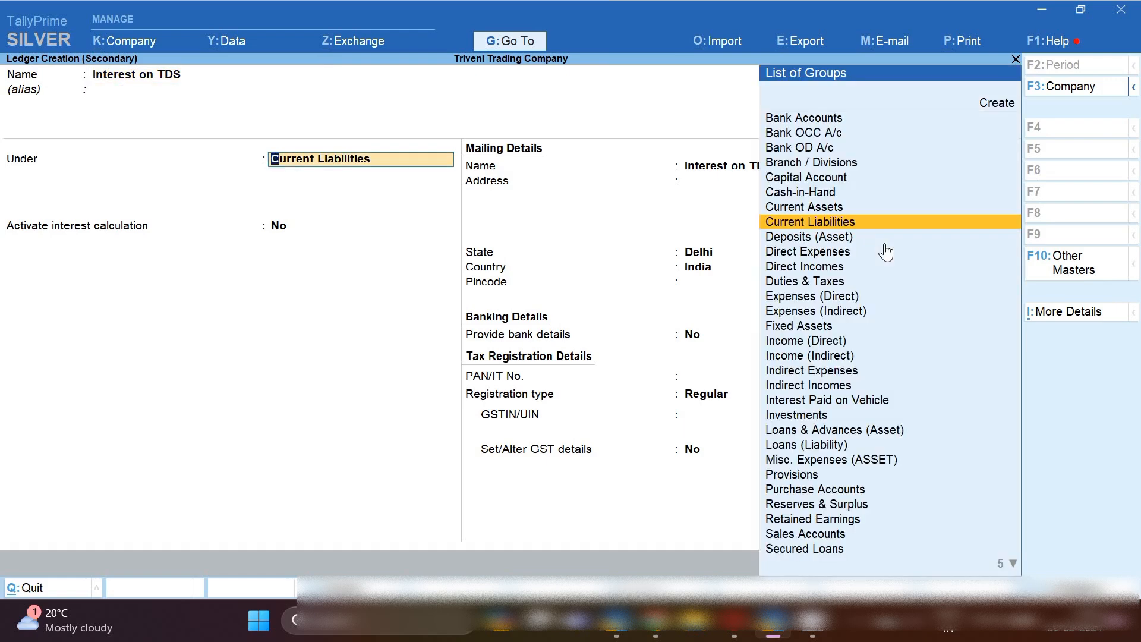
Place the new ledger under Indirect Expenses with ledger type and GST set to Not Applicable, and save it.
{"action": "type", "text": "Cu"}
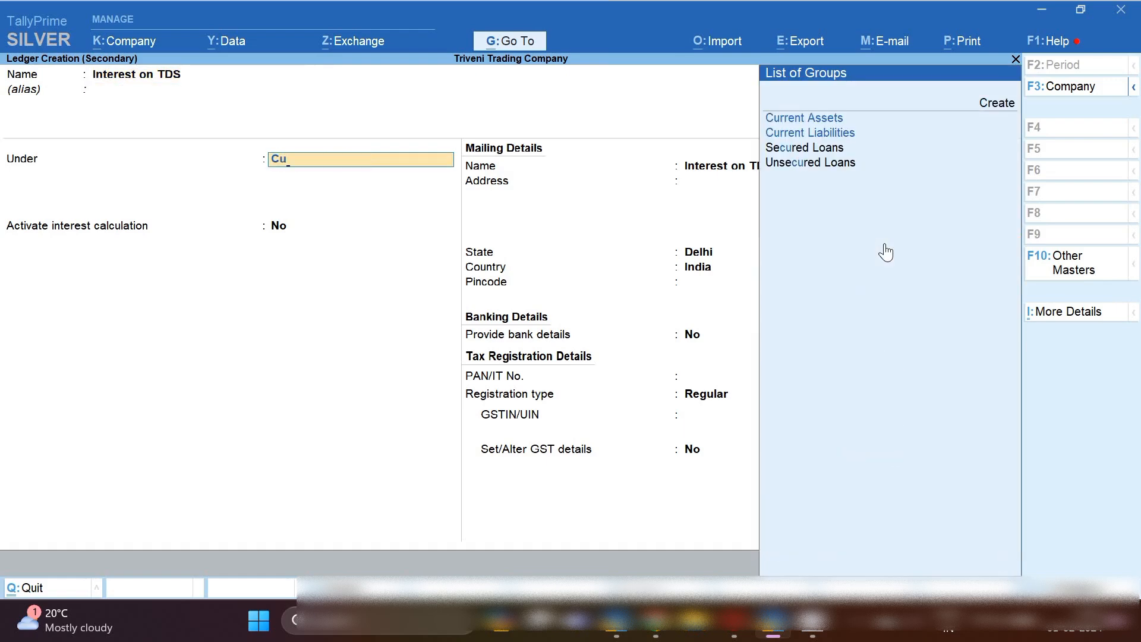
{"action": "key", "text": "BackSpace"}
{"action": "type", "text": "ind"}
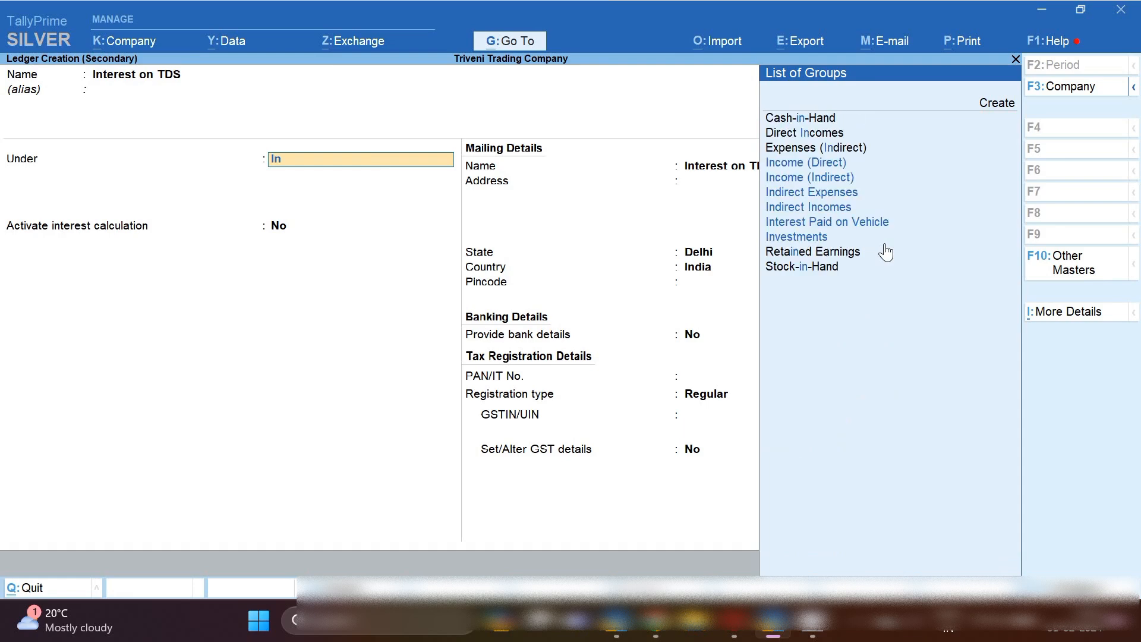
{"action": "key", "text": "Down"}
{"action": "key", "text": "Down"}
{"action": "key", "text": "Return"}
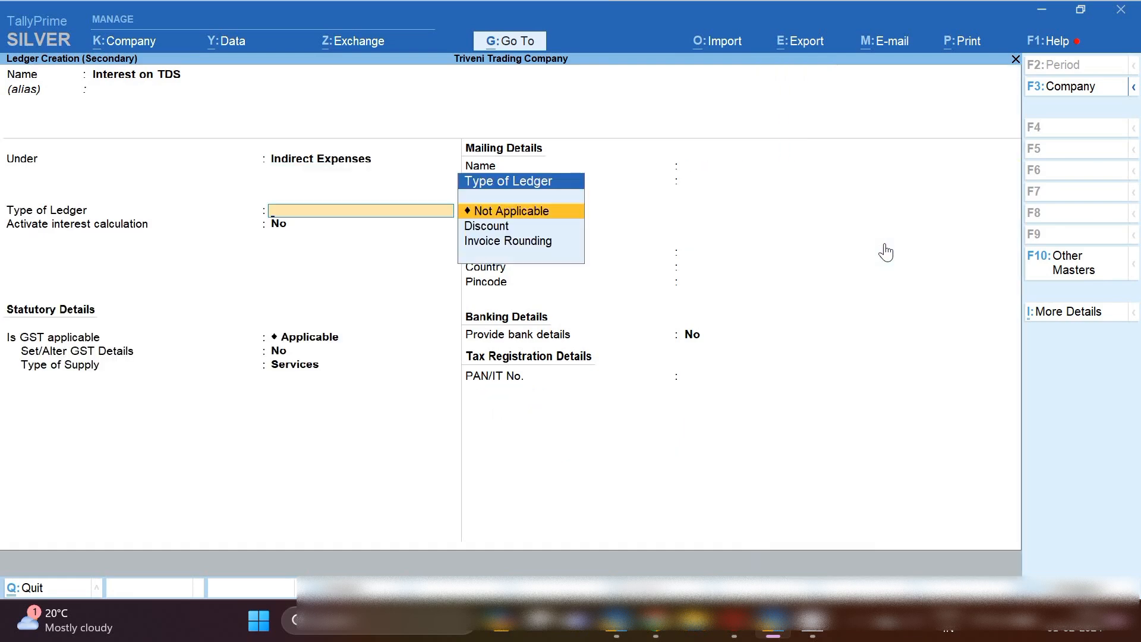
{"action": "key", "text": "Return"}
{"action": "key", "text": "Return"}
{"action": "type", "text": "N"}
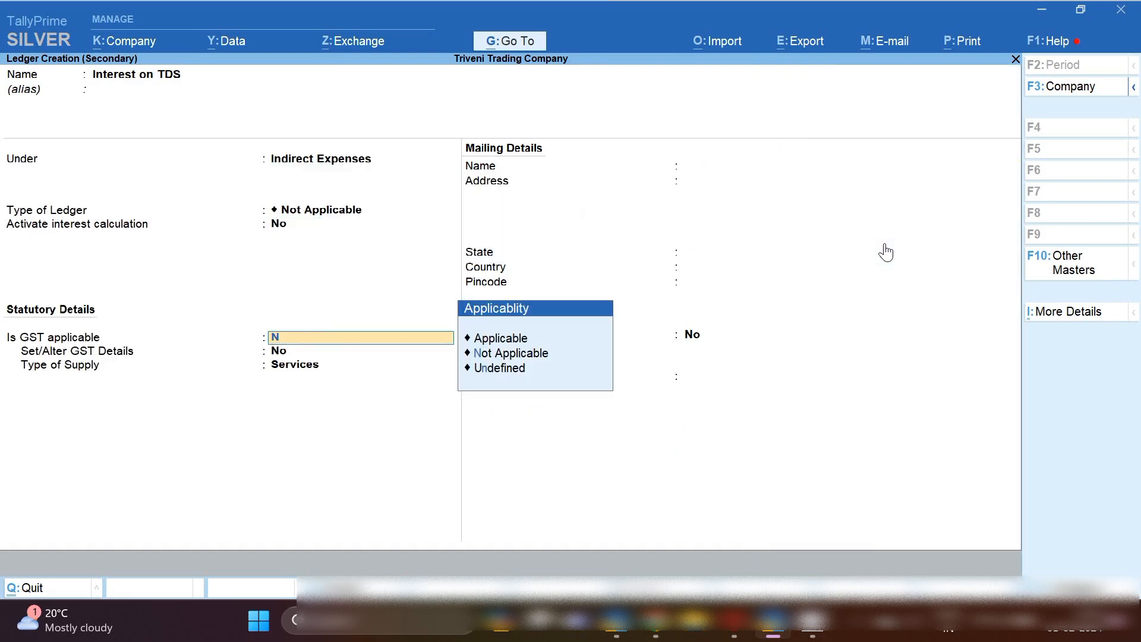
{"action": "key", "text": "Return"}
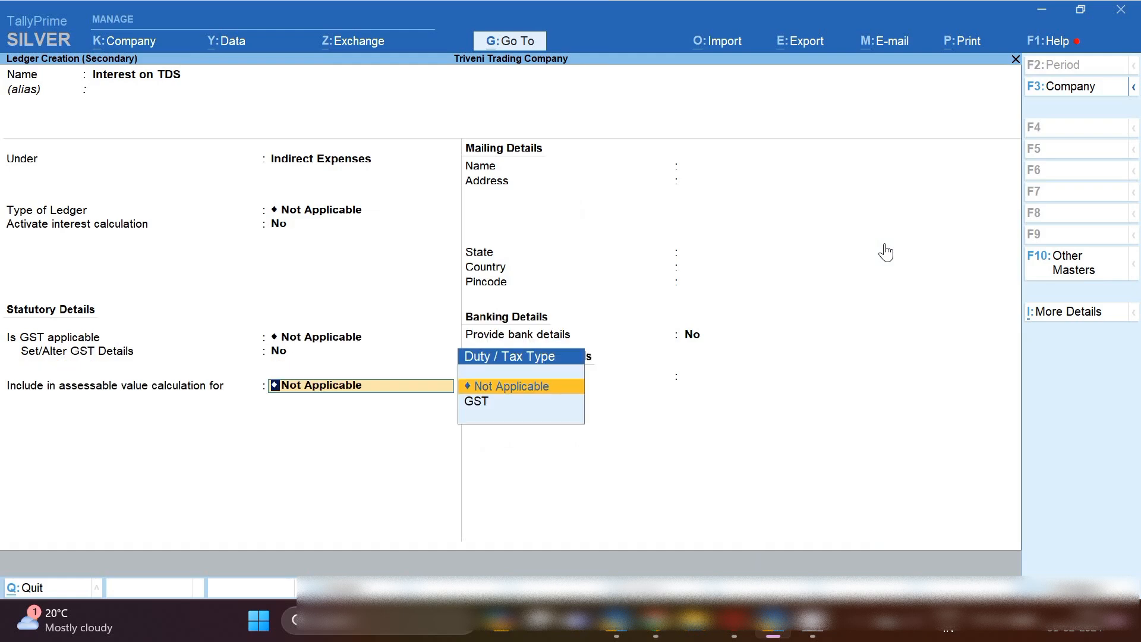
{"action": "key", "text": "Return"}
{"action": "key", "text": "ctrl+a"}
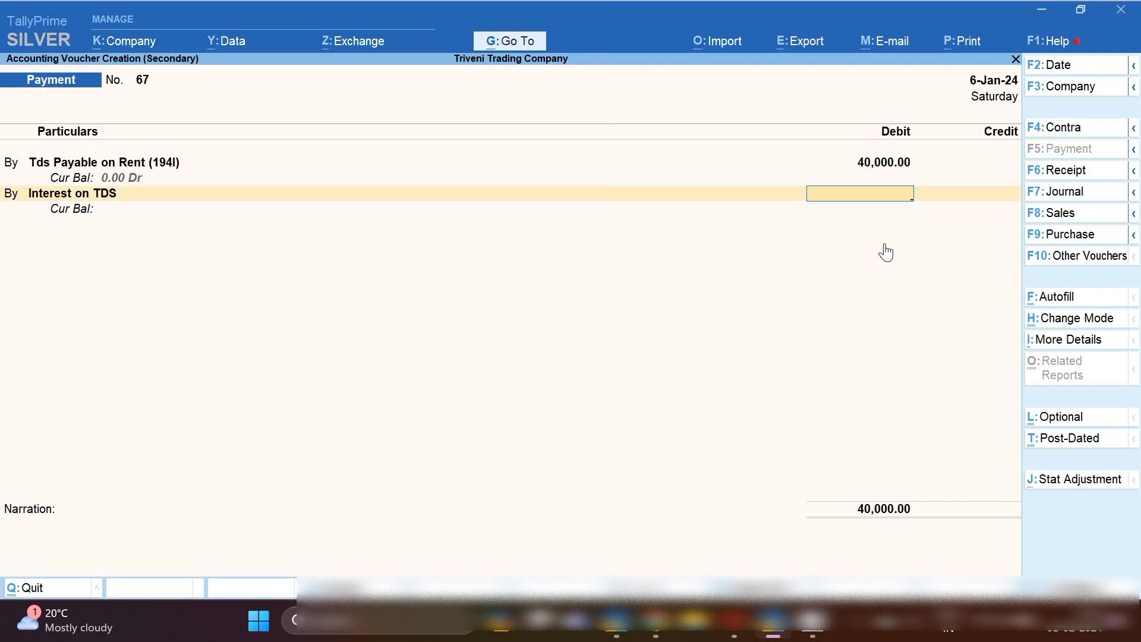
Debit Interest on TDS with 1,800 and add another Interest on TDS debit line of 1,500.
{"action": "type", "text": "1800"}
{"action": "key", "text": "Return"}
{"action": "key", "text": "b"}
{"action": "key", "text": "Return"}
{"action": "type", "text": "Int"}
{"action": "key", "text": "Down"}
{"action": "key", "text": "Down"}
{"action": "key", "text": "Down"}
{"action": "key", "text": "Down"}
{"action": "key", "text": "Down"}
{"action": "key", "text": "Return"}
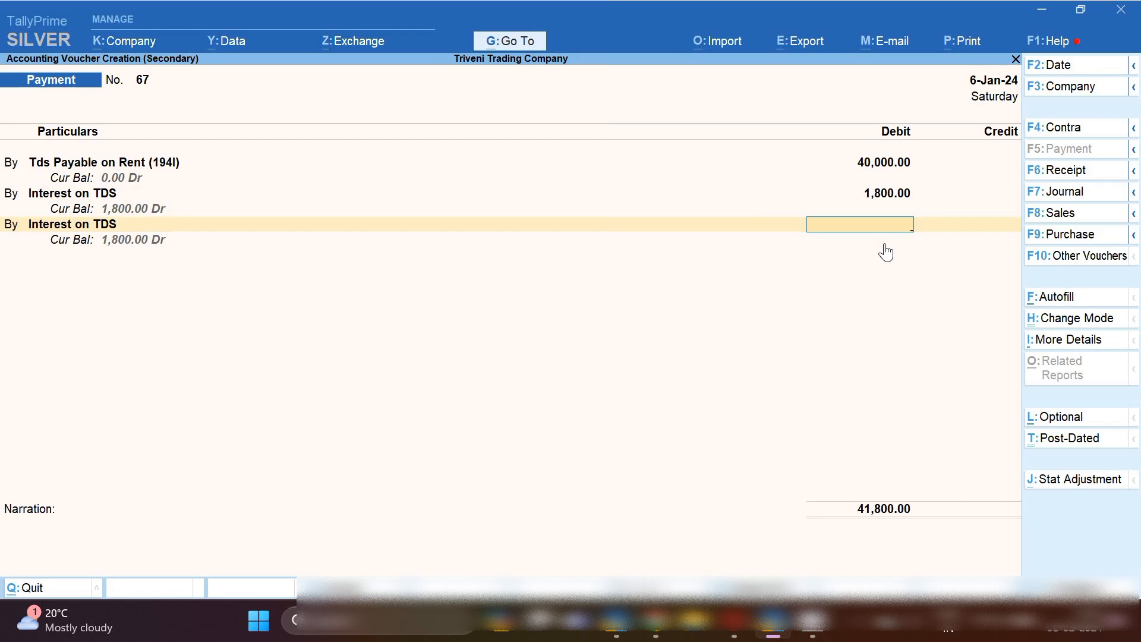
{"action": "type", "text": "1500"}
{"action": "key", "text": "Return"}
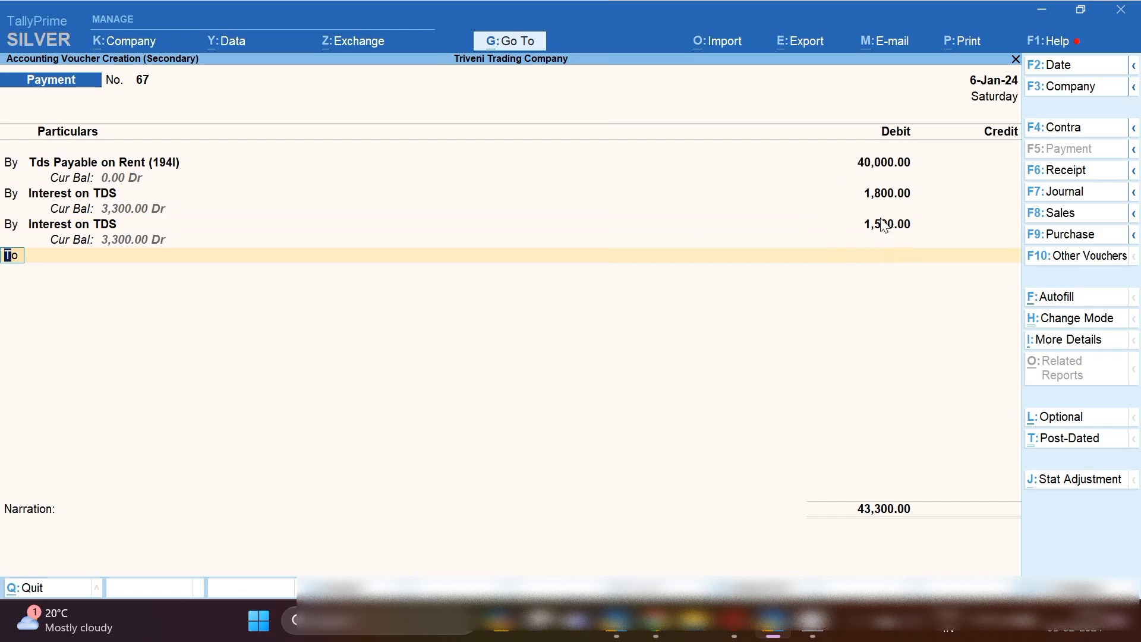
Credit Sbi Bank with 43,300 as a cheque dated 6-Jan-24, leaving the instrument number blank.
{"action": "type", "text": "Sbi"}
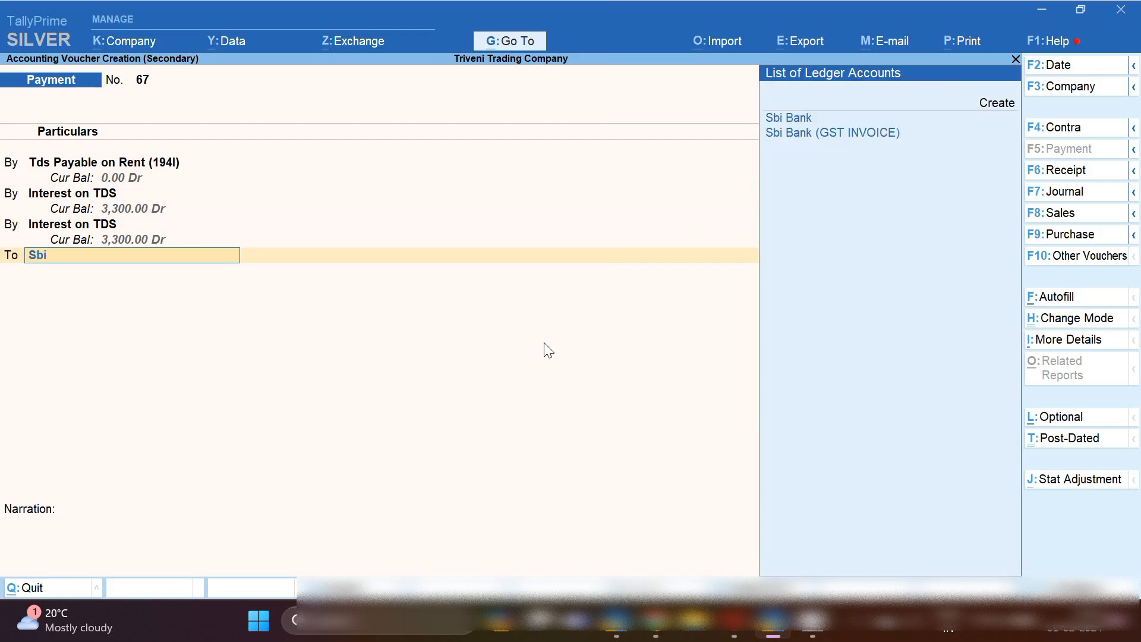
{"action": "key", "text": "Return"}
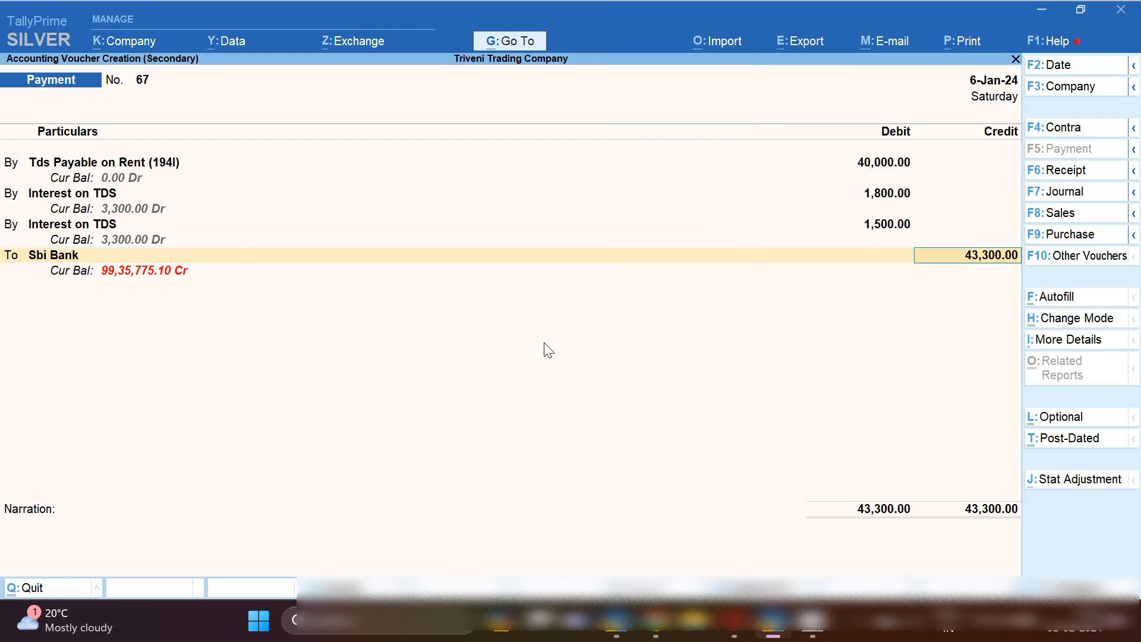
{"action": "key", "text": "Return"}
{"action": "key", "text": "Return"}
{"action": "key", "text": "Return"}
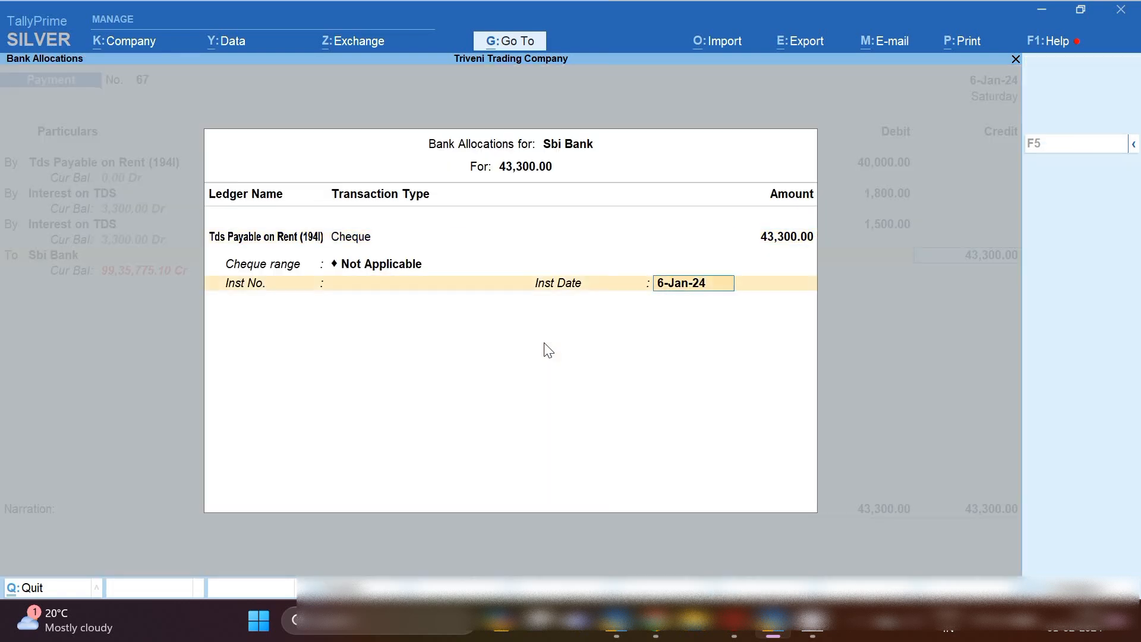
{"action": "key", "text": "Return"}
{"action": "key", "text": "Return"}
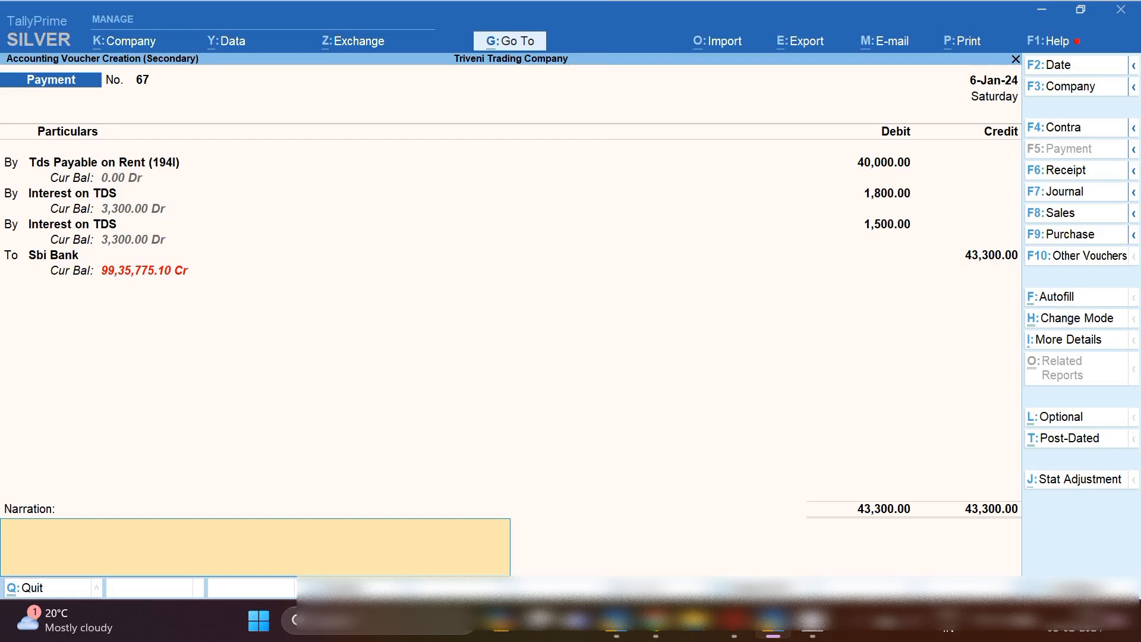
Enter the narration "tds pay with interest" and save the payment voucher.
{"action": "type", "text": "tds pay with interest"}
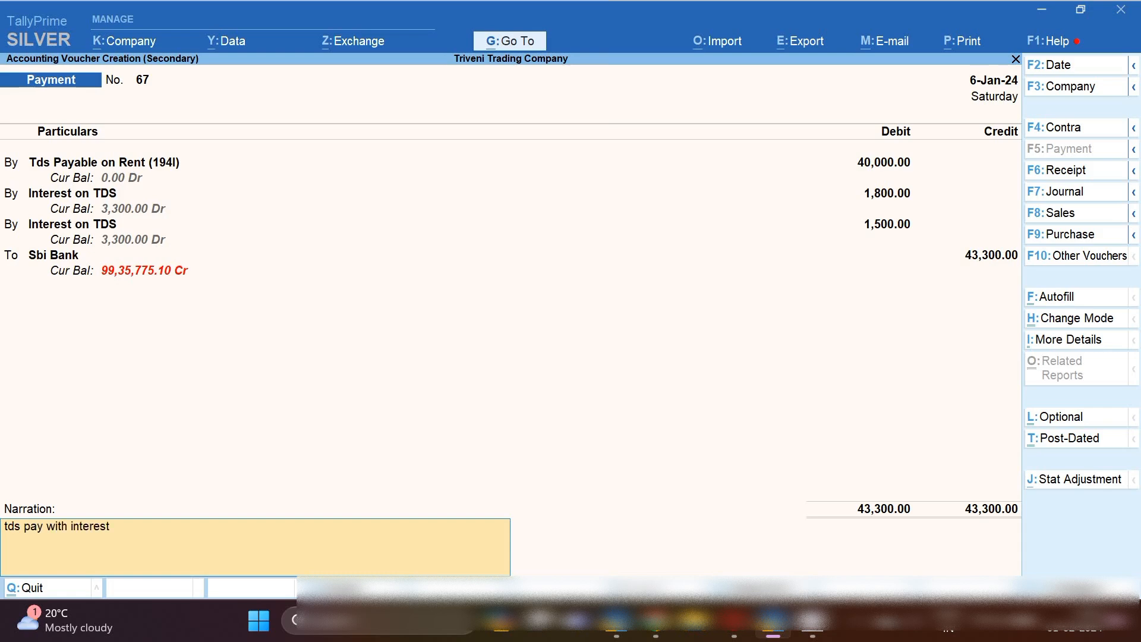
{"action": "key", "text": "Return"}
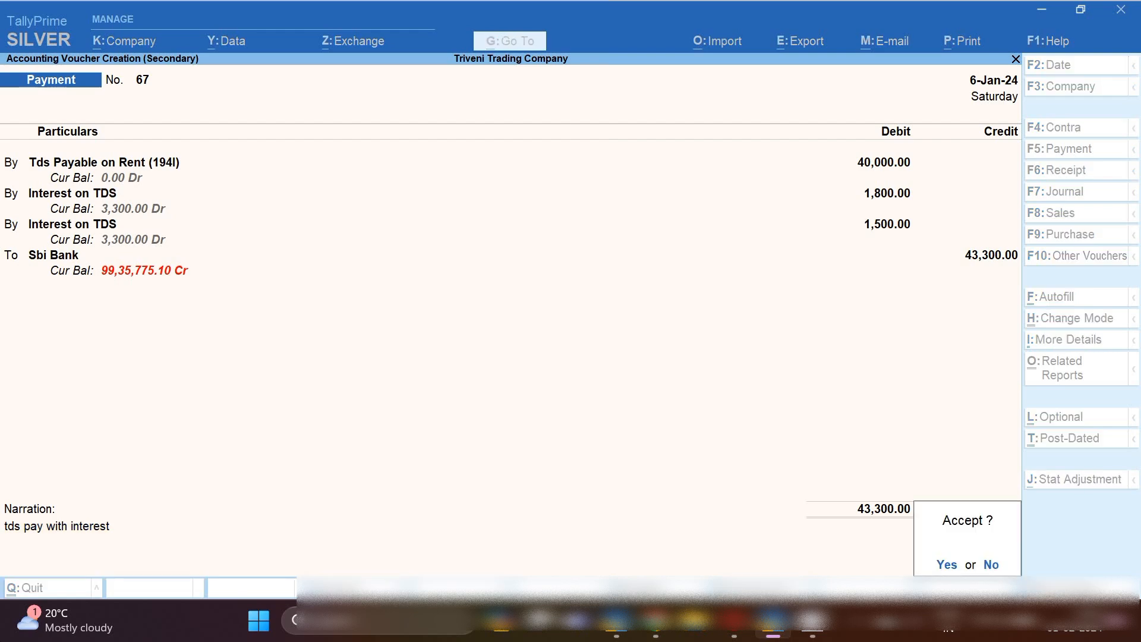
{"action": "key", "text": "Return"}
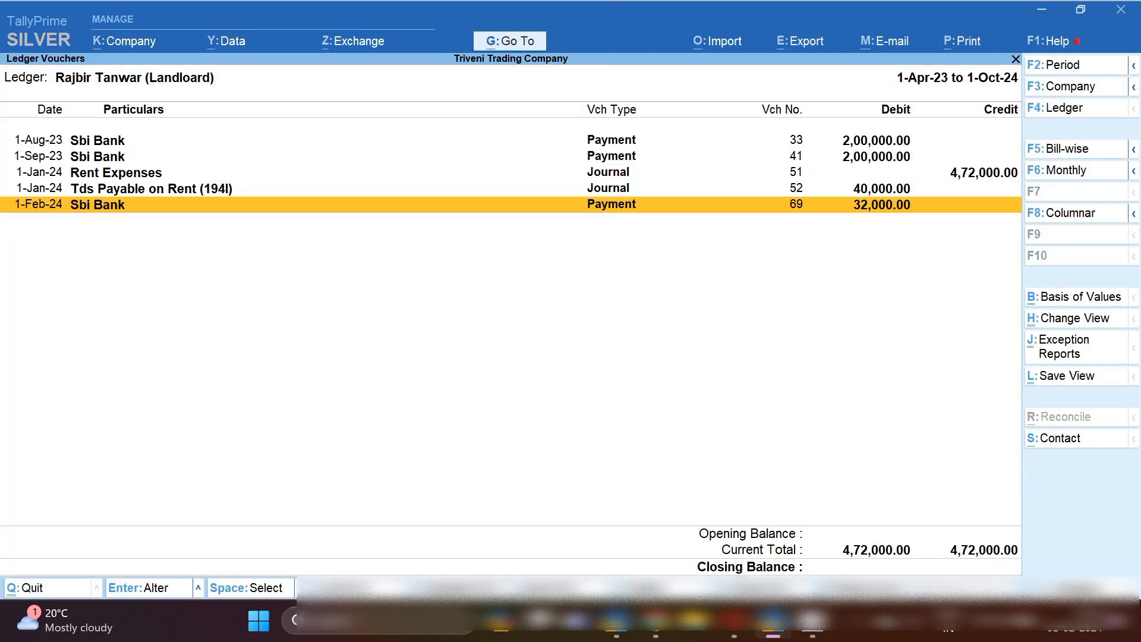